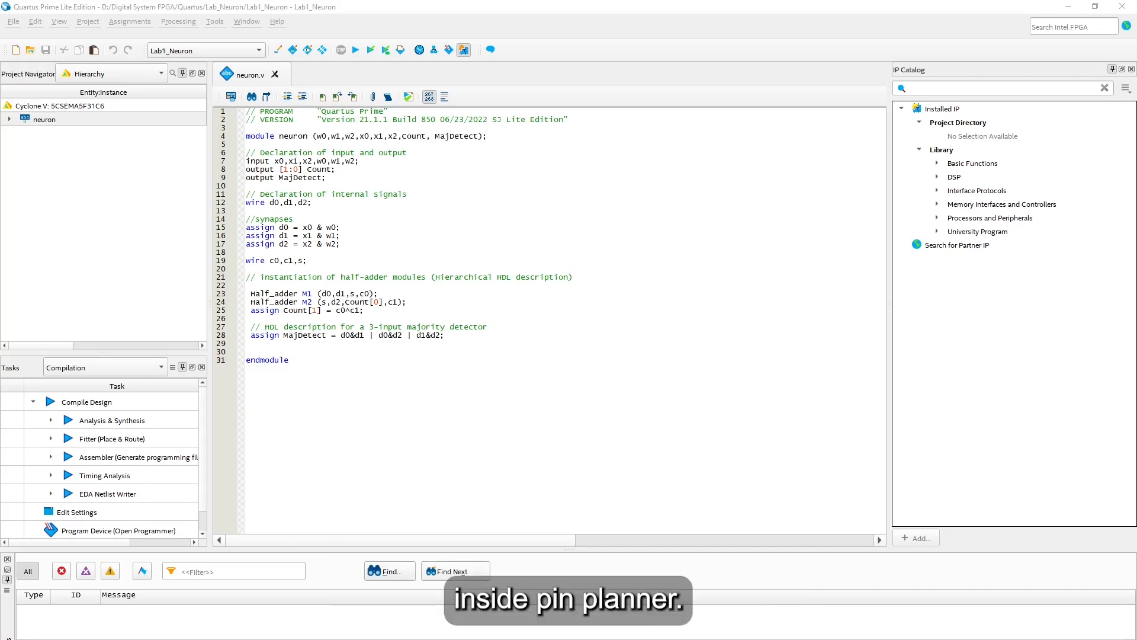
# Open the Pin Planner for the Lab1_Neuron project and bring the x input nodes into its node list
pyautogui.click(312, 203)
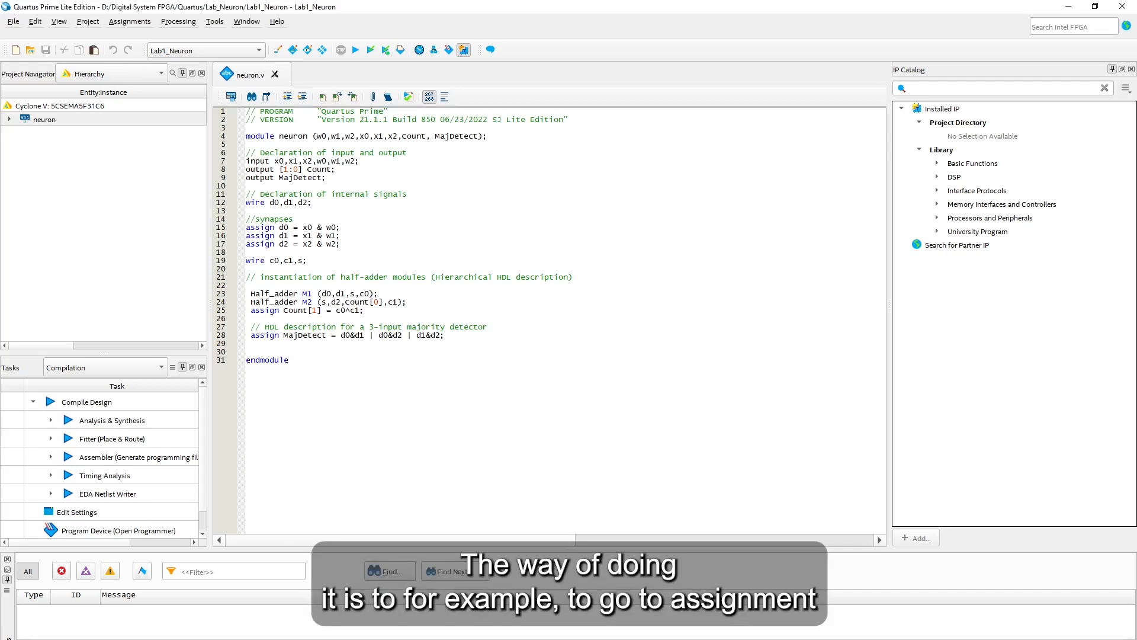
pyautogui.click(131, 22)
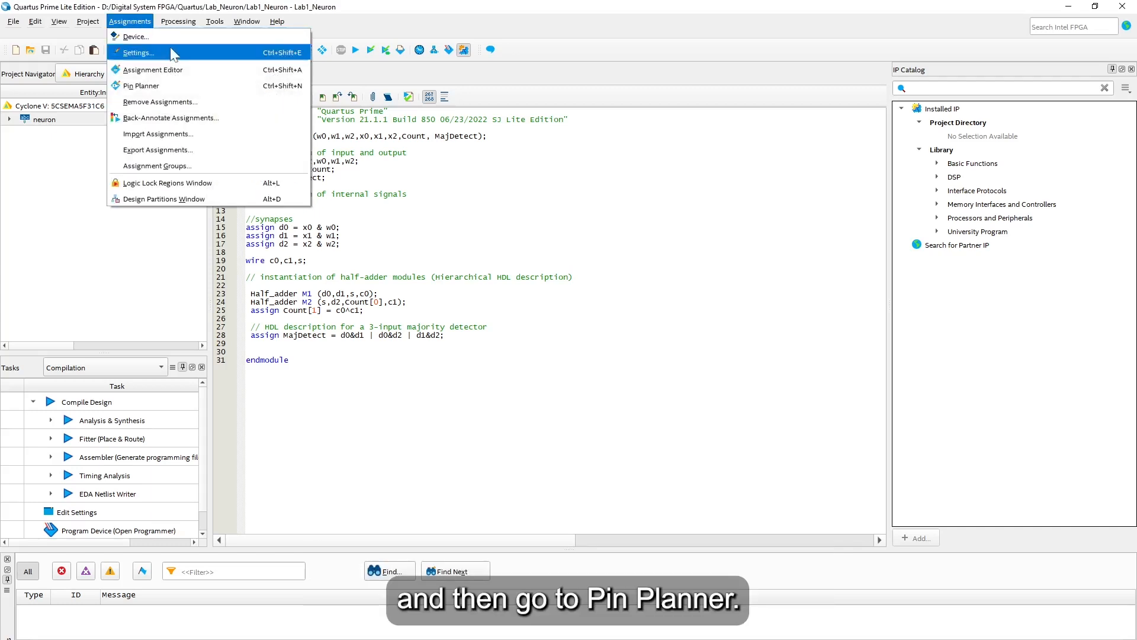
pyautogui.click(190, 87)
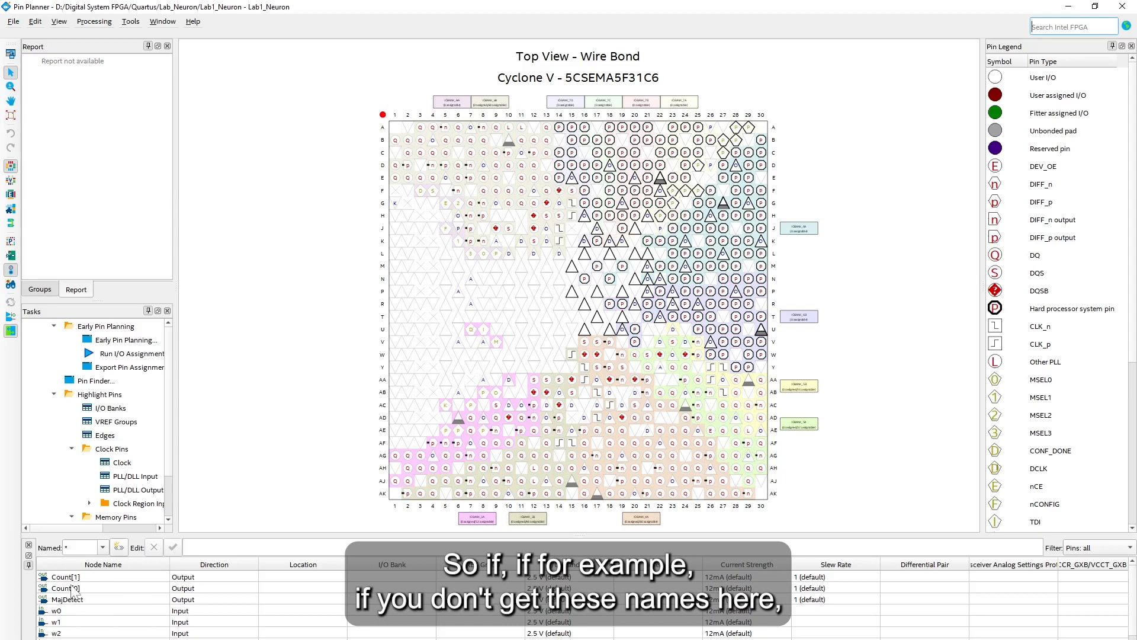
pyautogui.click(1068, 7)
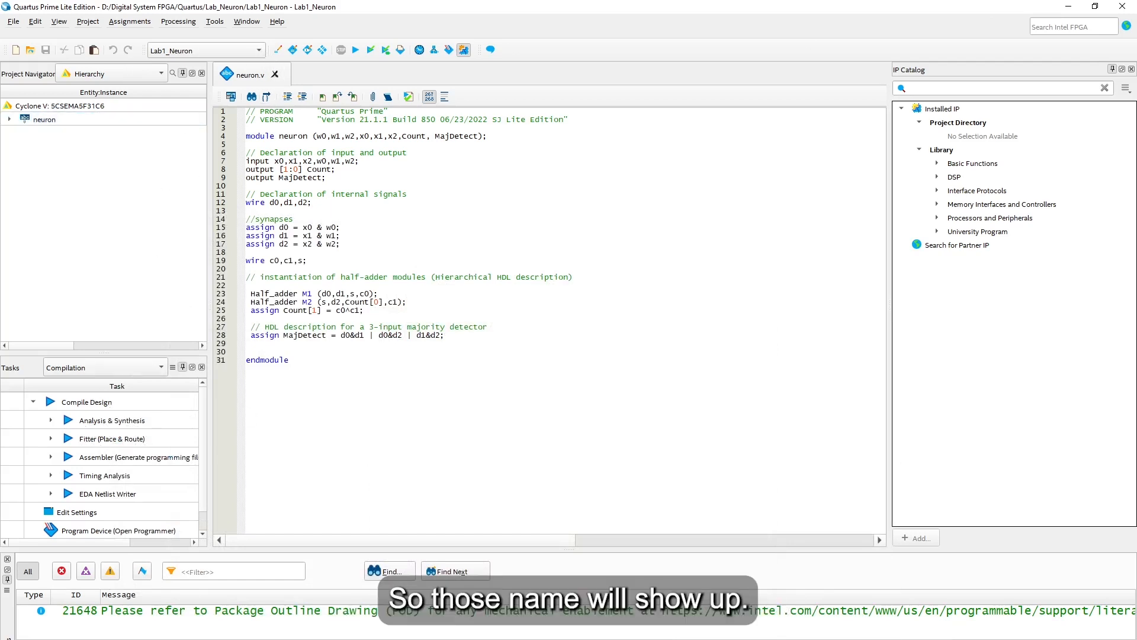
pyautogui.click(132, 22)
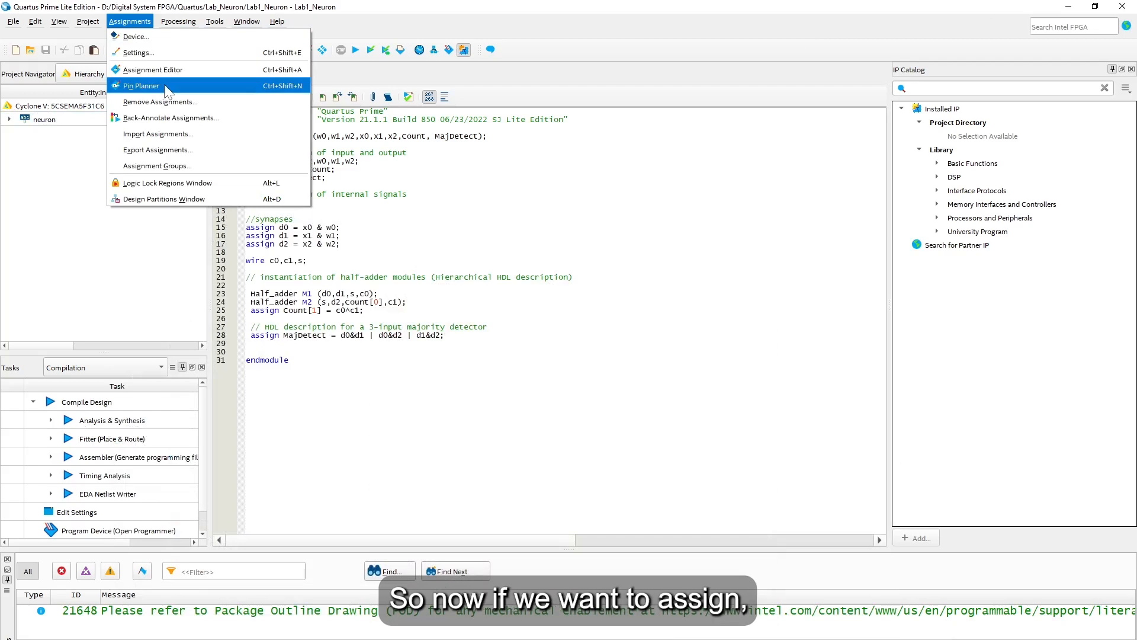
pyautogui.click(165, 87)
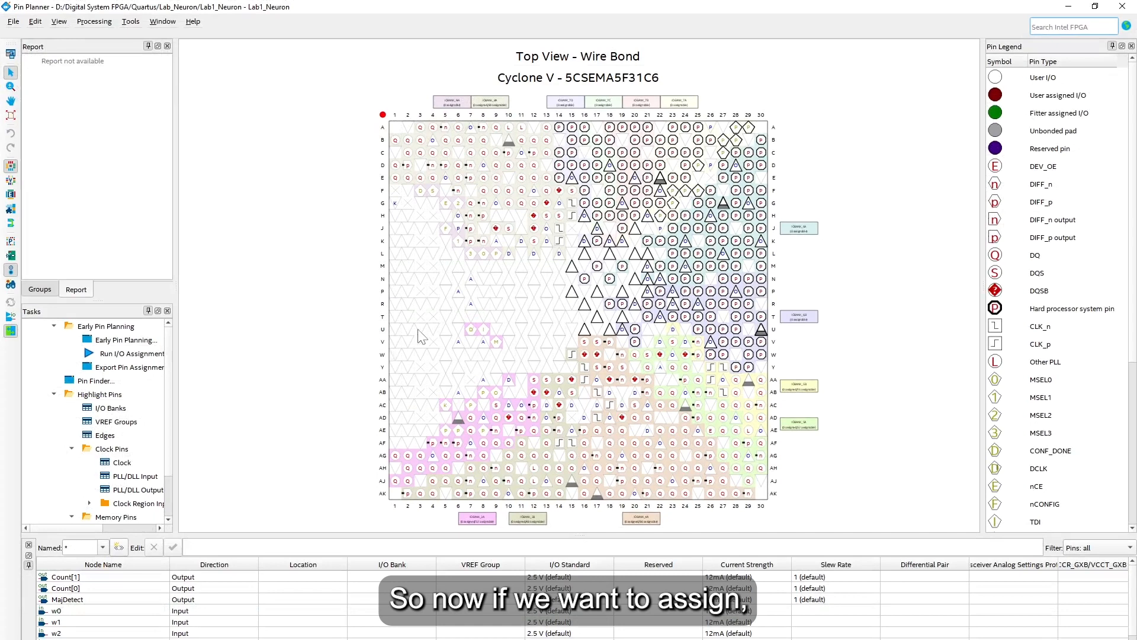
pyautogui.scroll(-1, 127, 633)
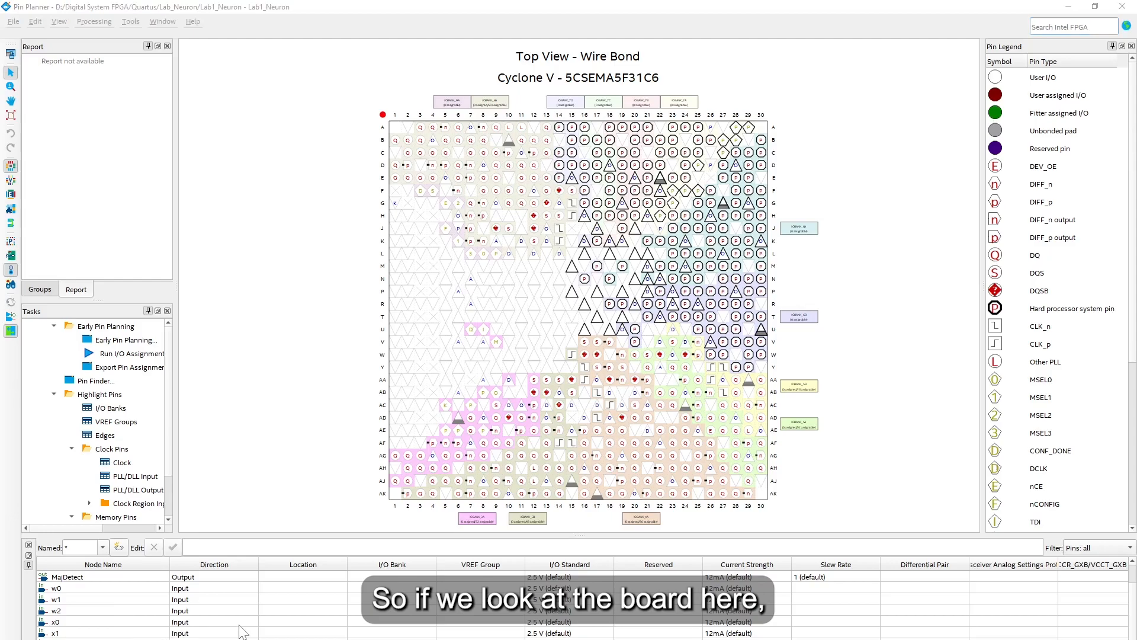
# Switch to the DE1-SoC User Manual PDF and find the slide switch pin diagram in section 3.6.1
pyautogui.hotkey('alt', 'Tab')
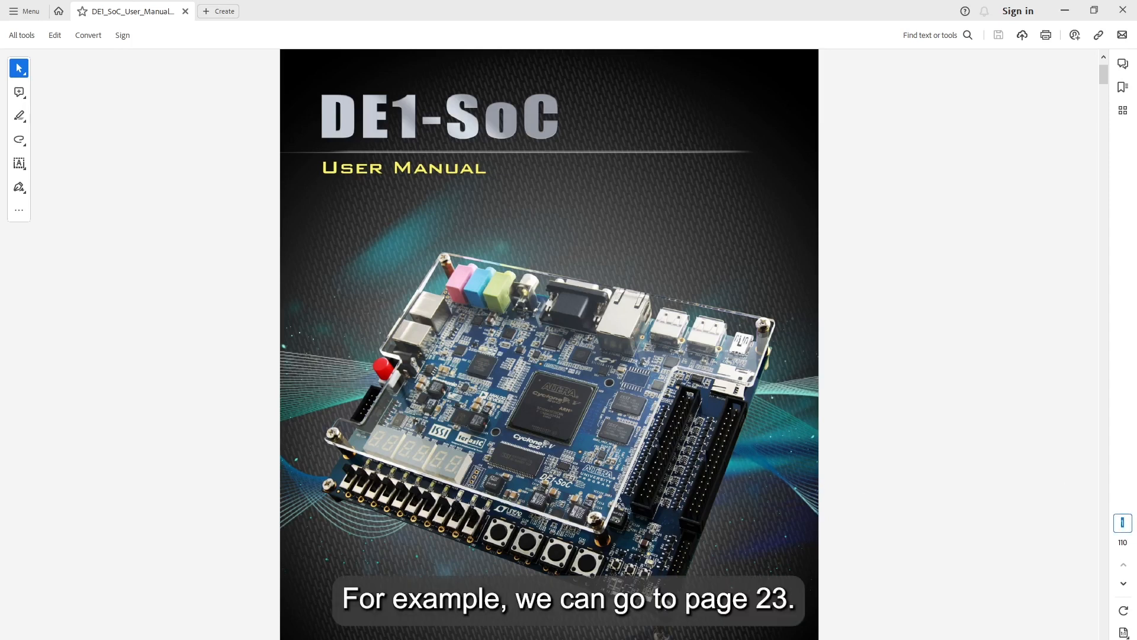
pyautogui.write('23')
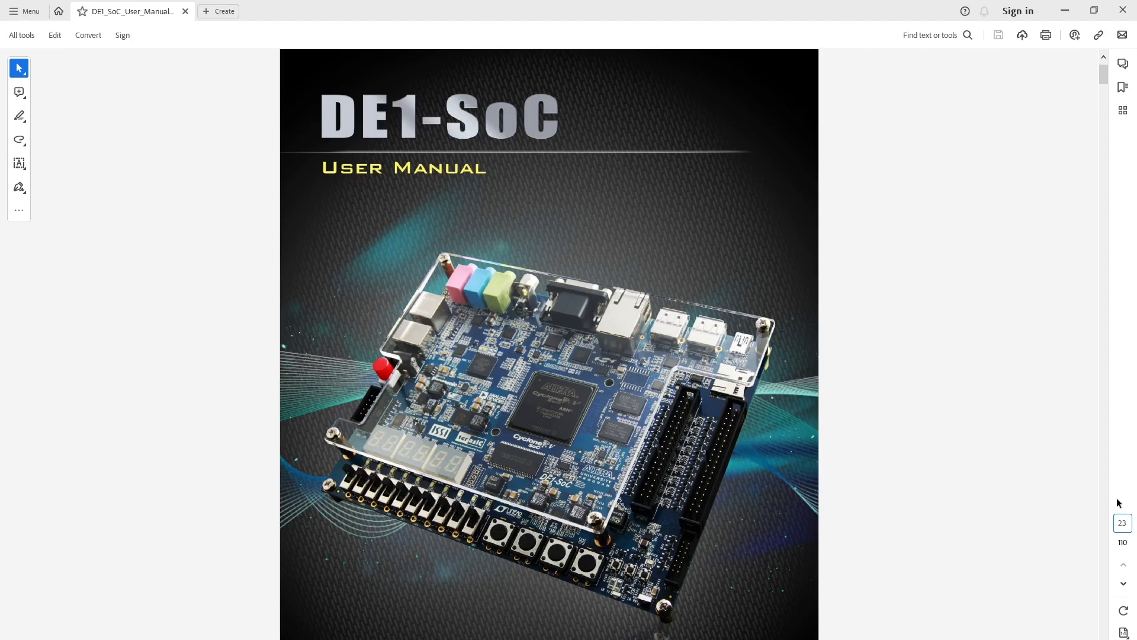
pyautogui.click(1017, 455)
pyautogui.scroll(-10, 965, 507)
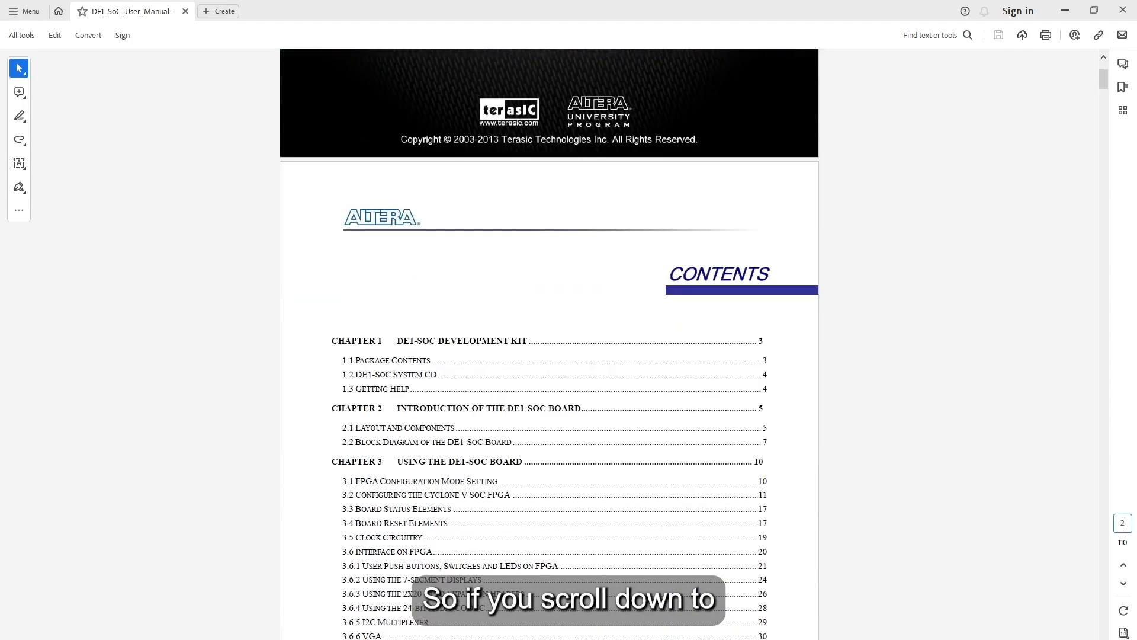
pyautogui.scroll(-3, 758, 557)
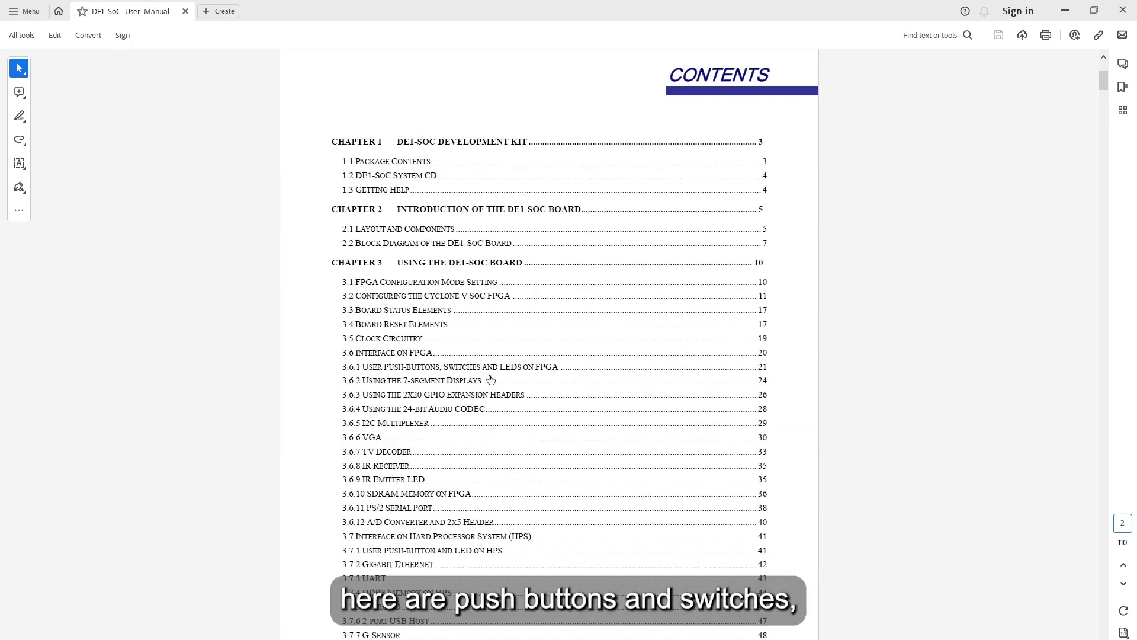
pyautogui.click(406, 370)
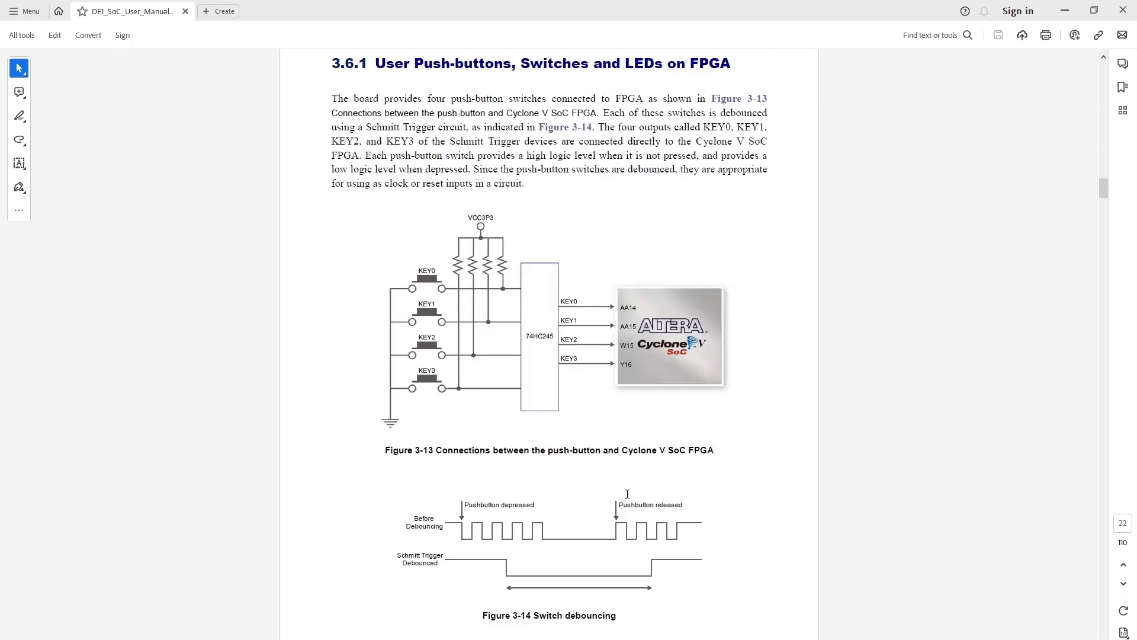
pyautogui.scroll(-10, 627, 493)
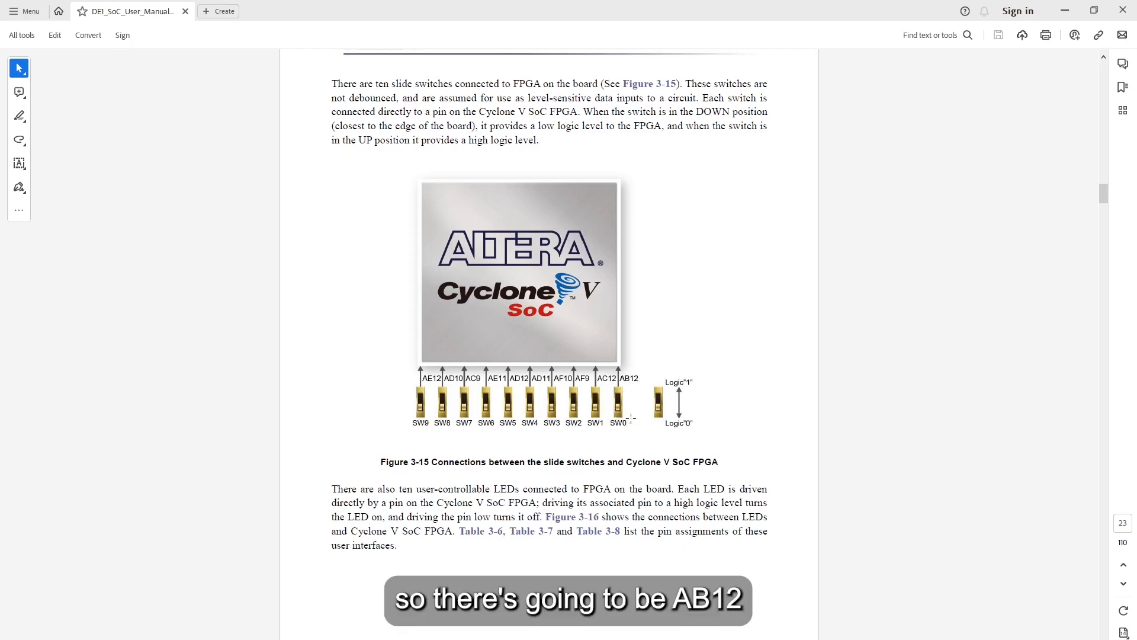
# Switch back to Pin Planner and assign input x0 to location PIN_AB12
pyautogui.hotkey('alt', 'Tab')
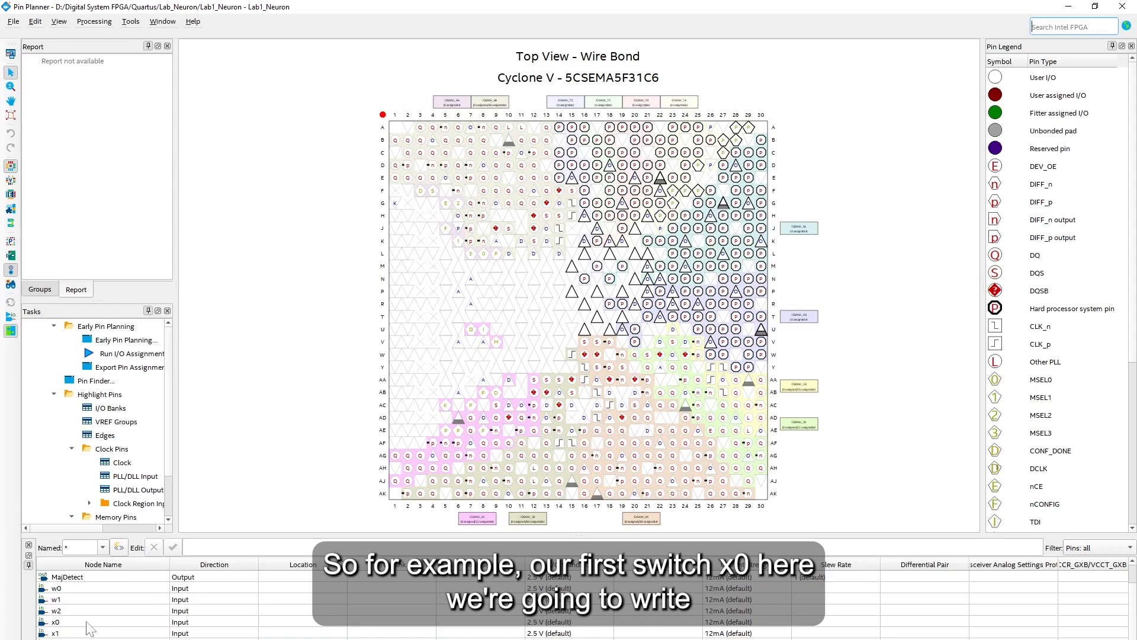
pyautogui.click(290, 626)
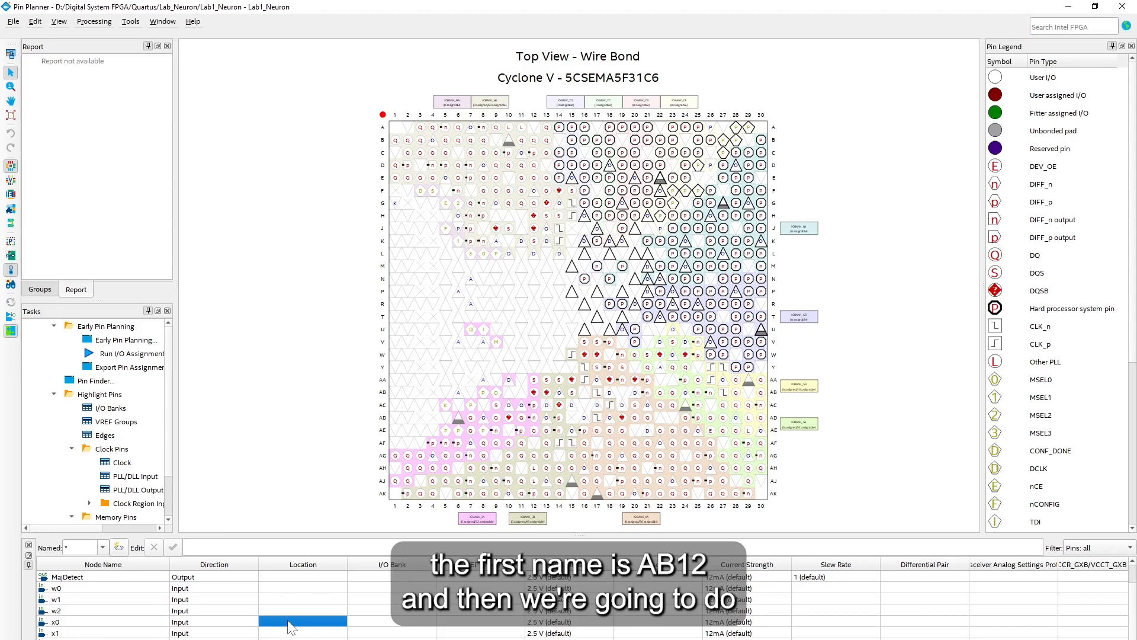
pyautogui.write('AB')
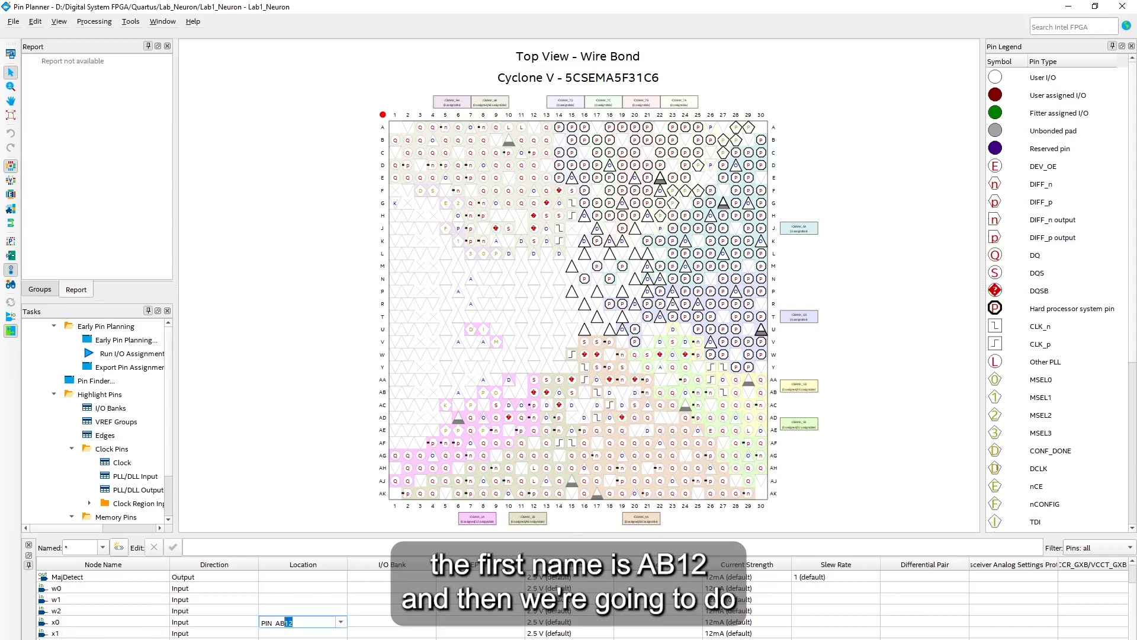
pyautogui.write('12')
pyautogui.click(318, 613)
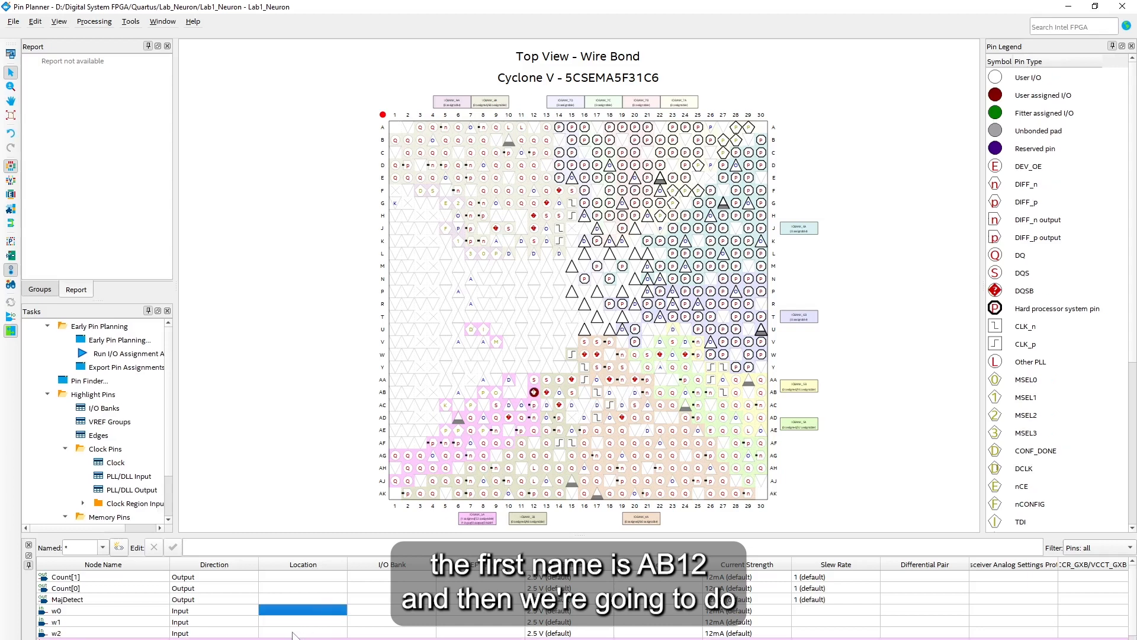
# Assign input x1 to location PIN_AC12 and input x2 to PIN_AF9
pyautogui.scroll(-1, 294, 610)
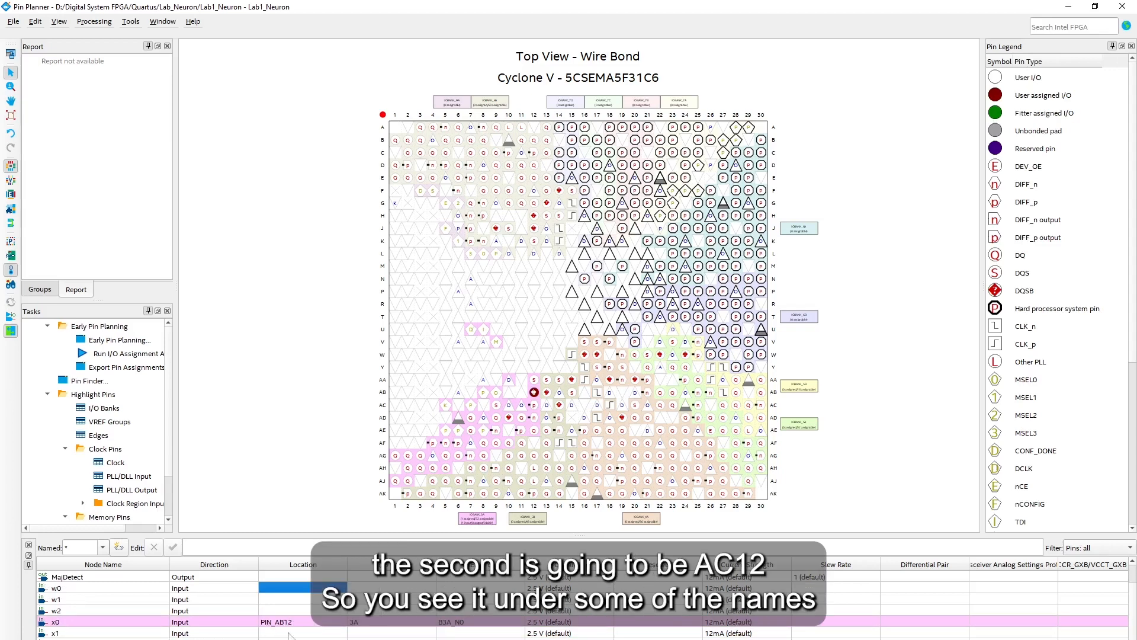
pyautogui.click(290, 633)
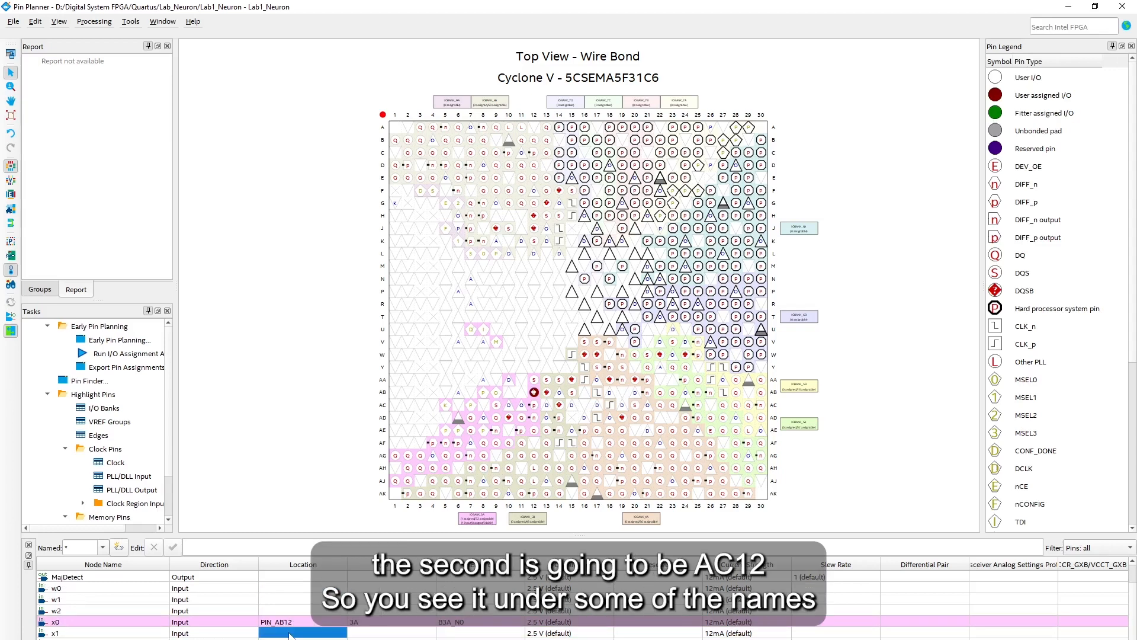
pyautogui.write('PIN_AC12')
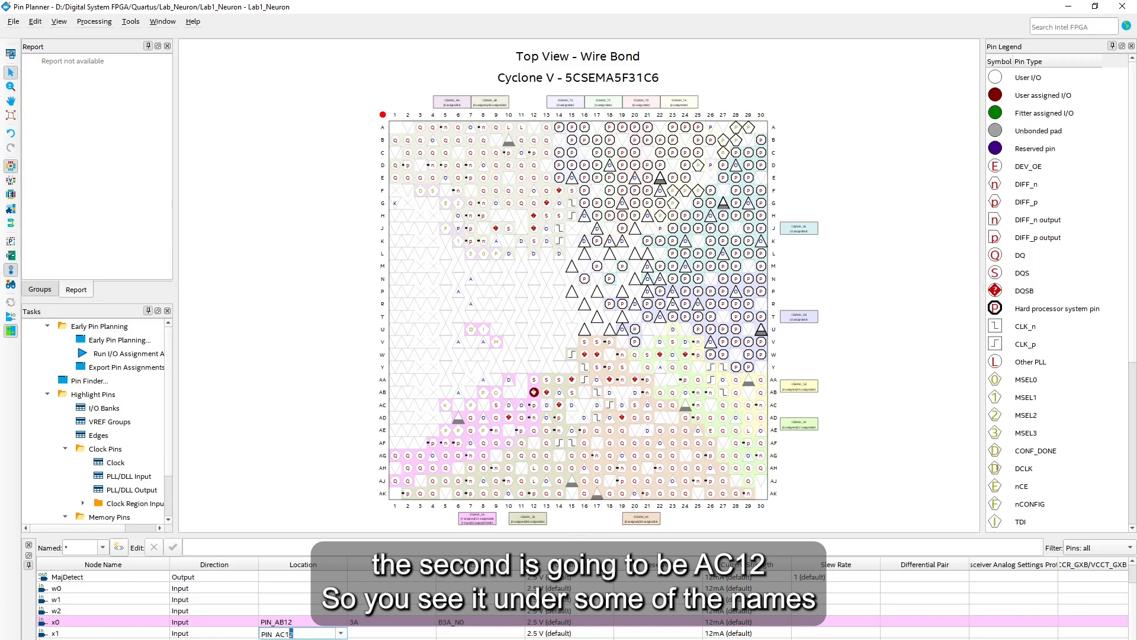
pyautogui.press('Return')
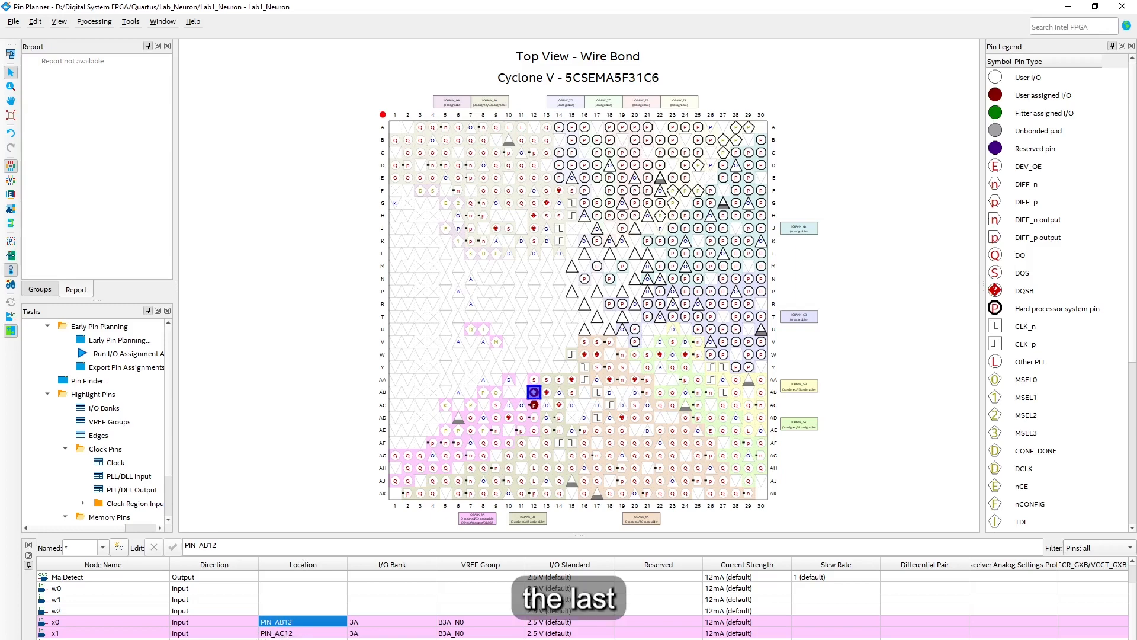
pyautogui.click(310, 632)
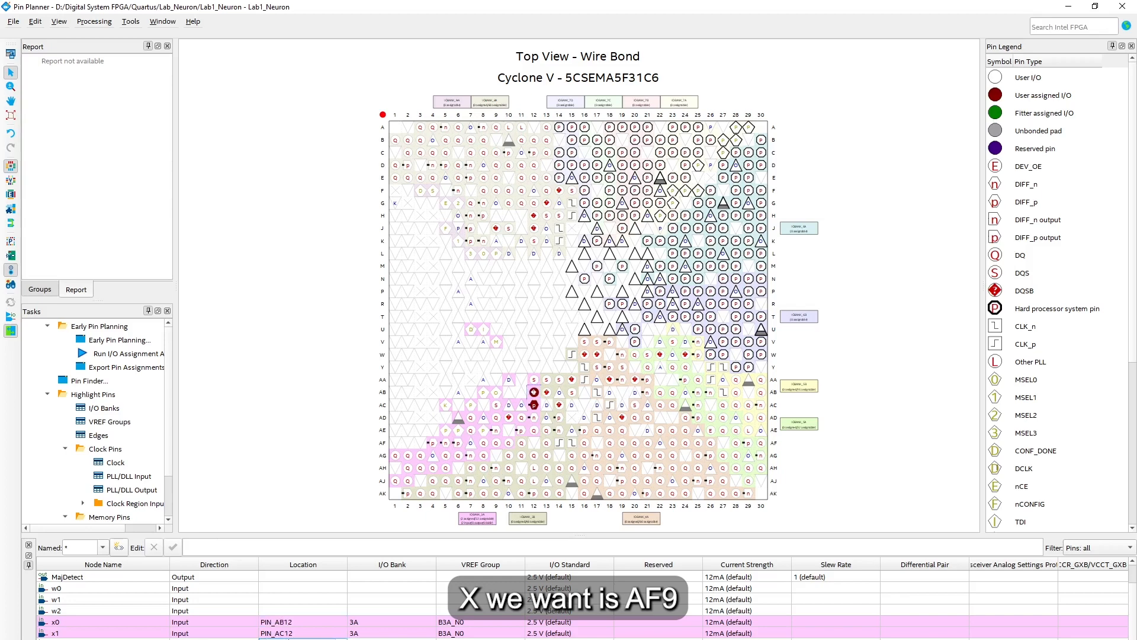
pyautogui.click(314, 597)
pyautogui.scroll(-1, 308, 637)
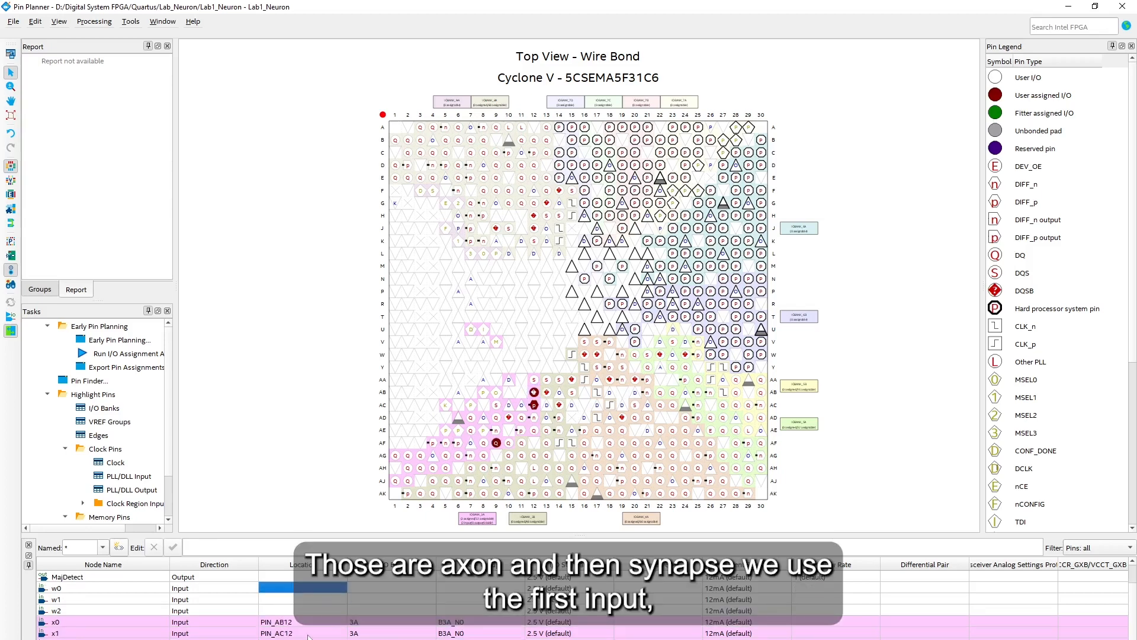
# Assign input w0 to location PIN_AD11 and input w1 to PIN_AD12
pyautogui.doubleClick(286, 592)
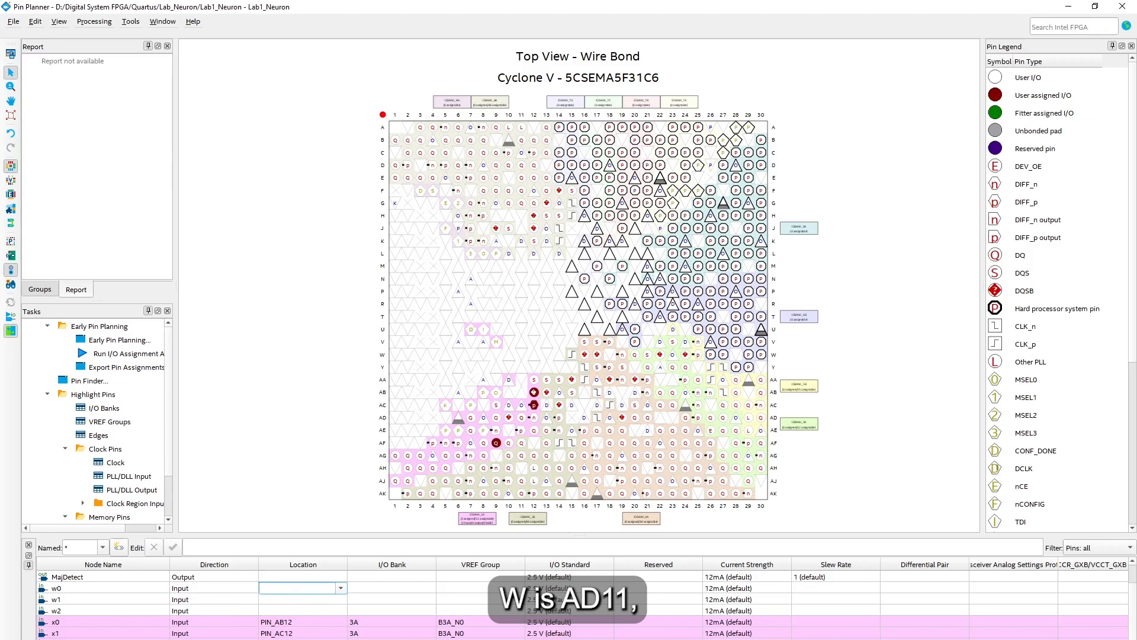
pyautogui.write('PIN_AD11')
pyautogui.click(275, 601)
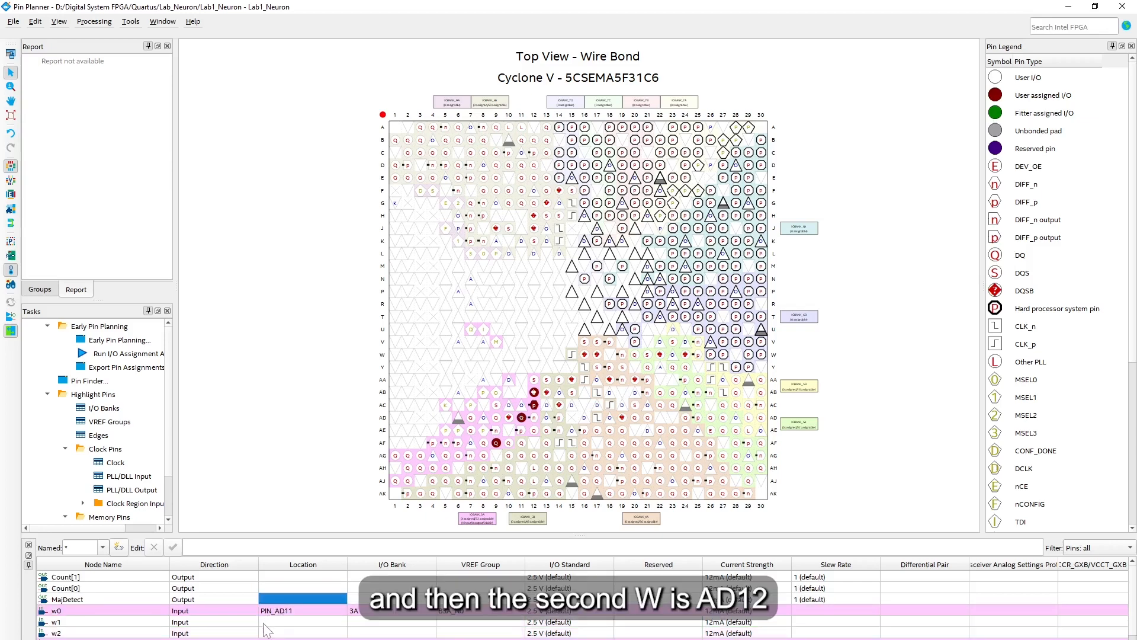
pyautogui.click(286, 623)
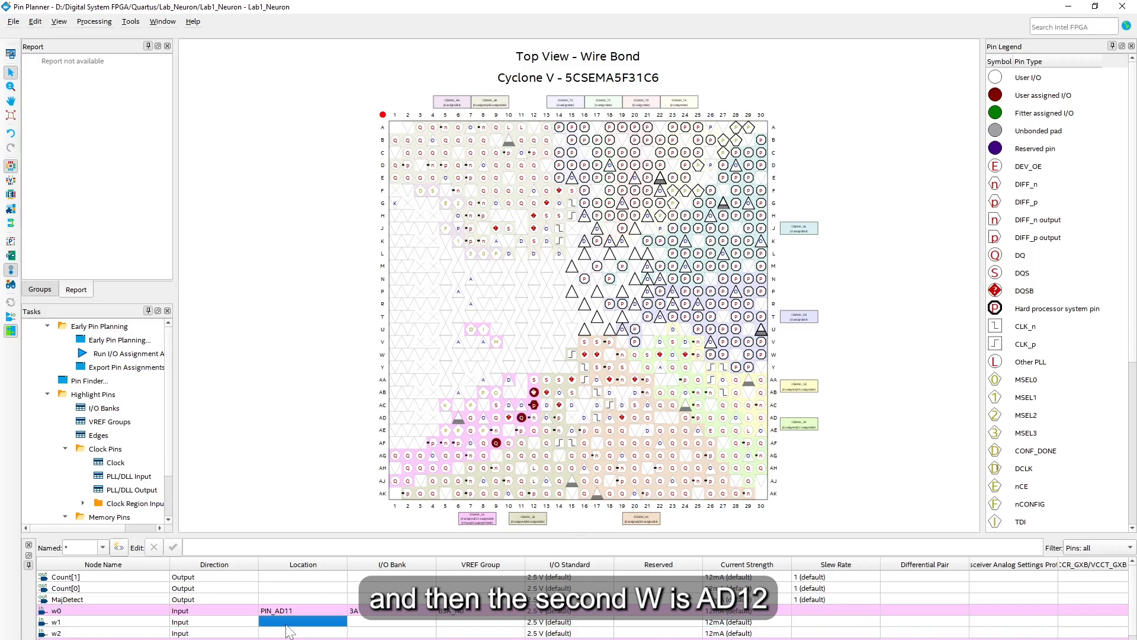
pyautogui.write('PIN_AD12')
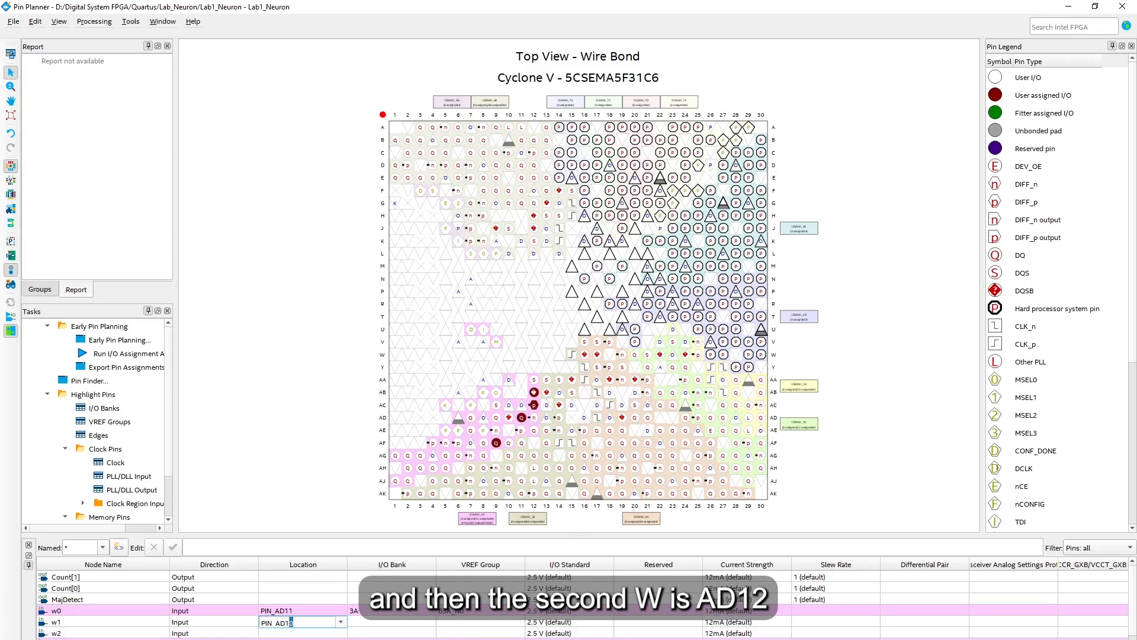
# Assign input w2 to location PIN_AE11
pyautogui.click(289, 632)
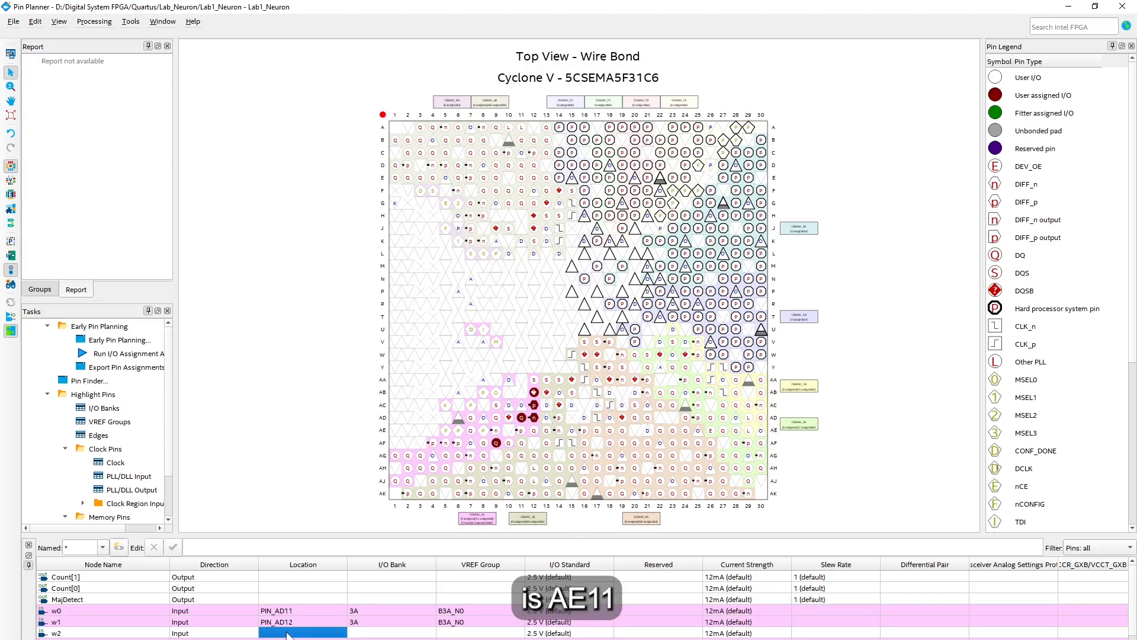
pyautogui.write('PIN_AE')
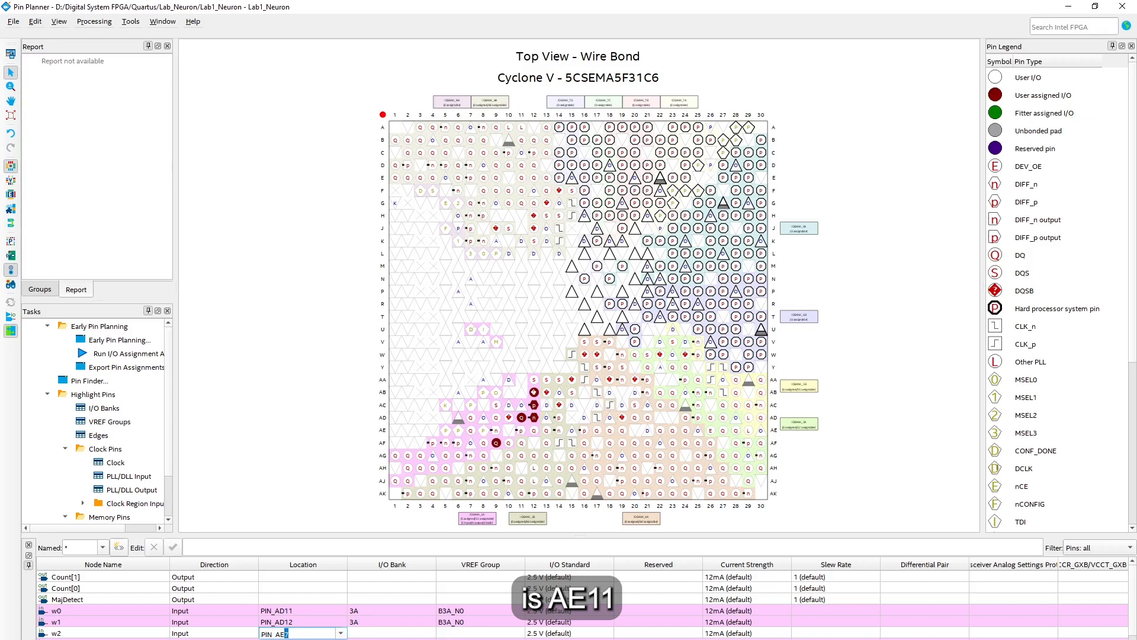
pyautogui.write('11')
pyautogui.click(290, 600)
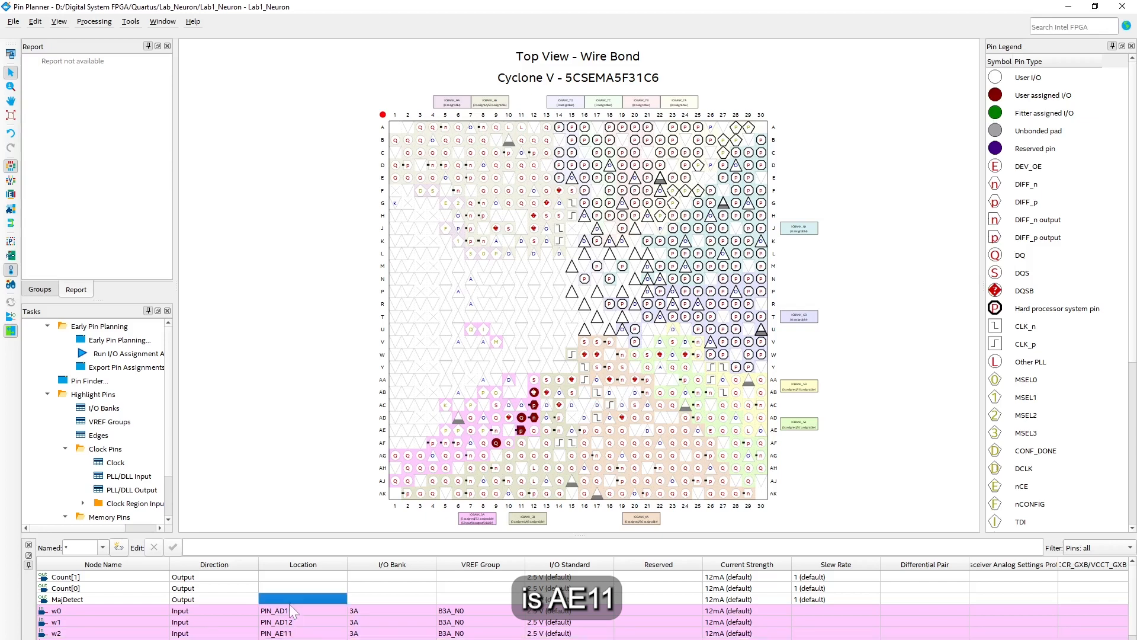
pyautogui.scroll(-1, 299, 628)
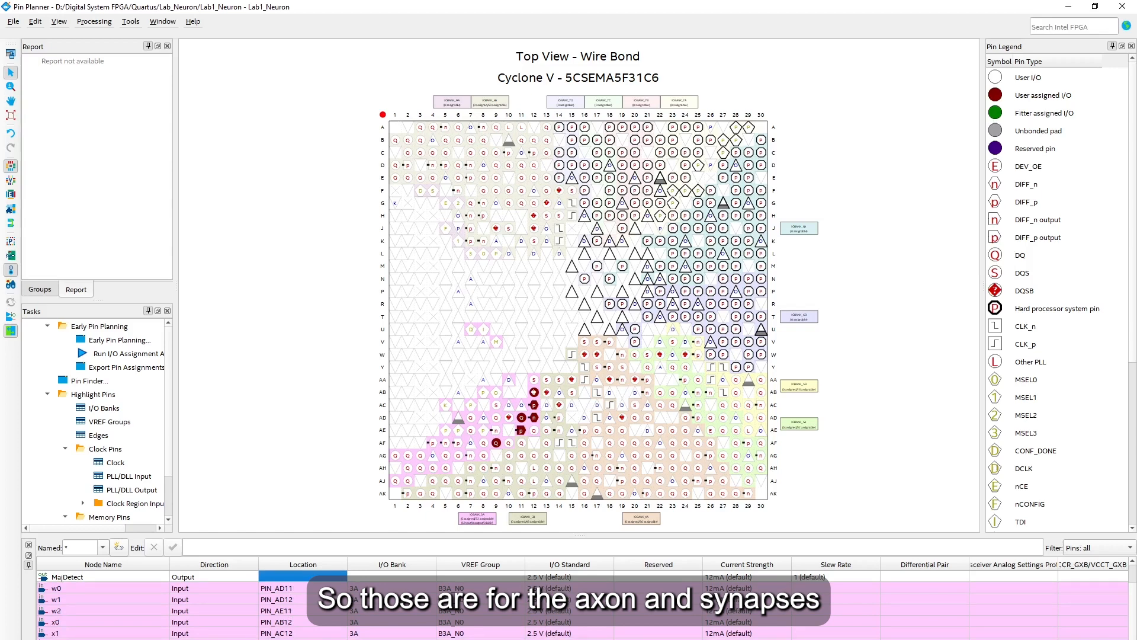
pyautogui.scroll(1, 281, 628)
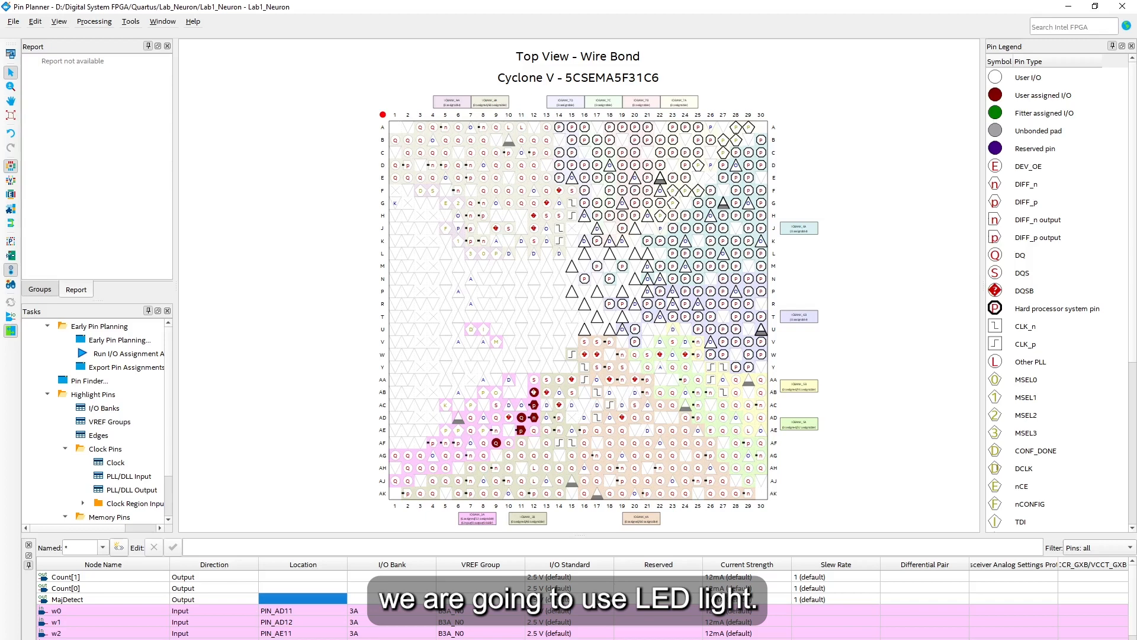
# Look up the LED pin connections in Figure 3-16 of the DE1-SoC User Manual PDF and return to Pin Planner
pyautogui.click(274, 470)
pyautogui.hotkey('alt', 'Tab')
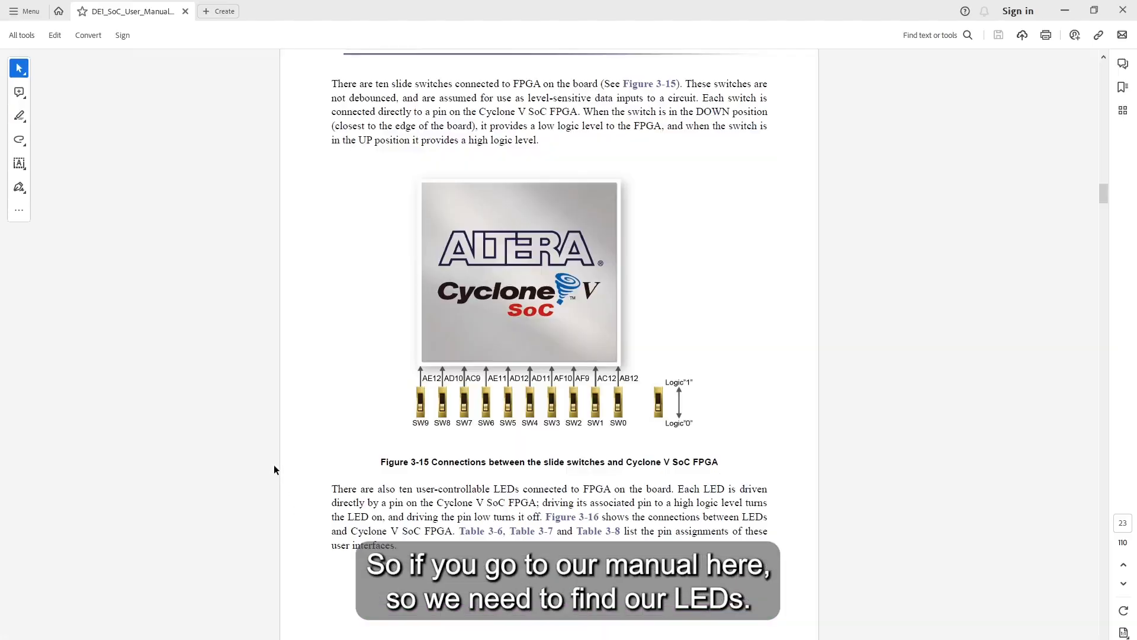
pyautogui.scroll(-3, 478, 460)
pyautogui.scroll(-6, 477, 460)
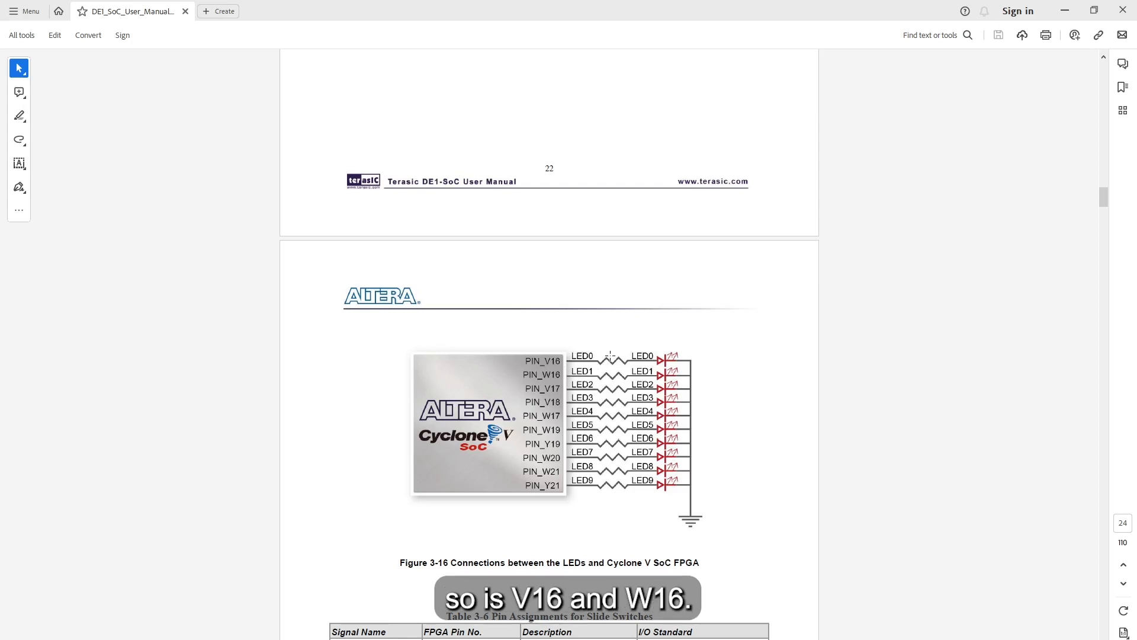
pyautogui.hotkey('alt', 'Tab')
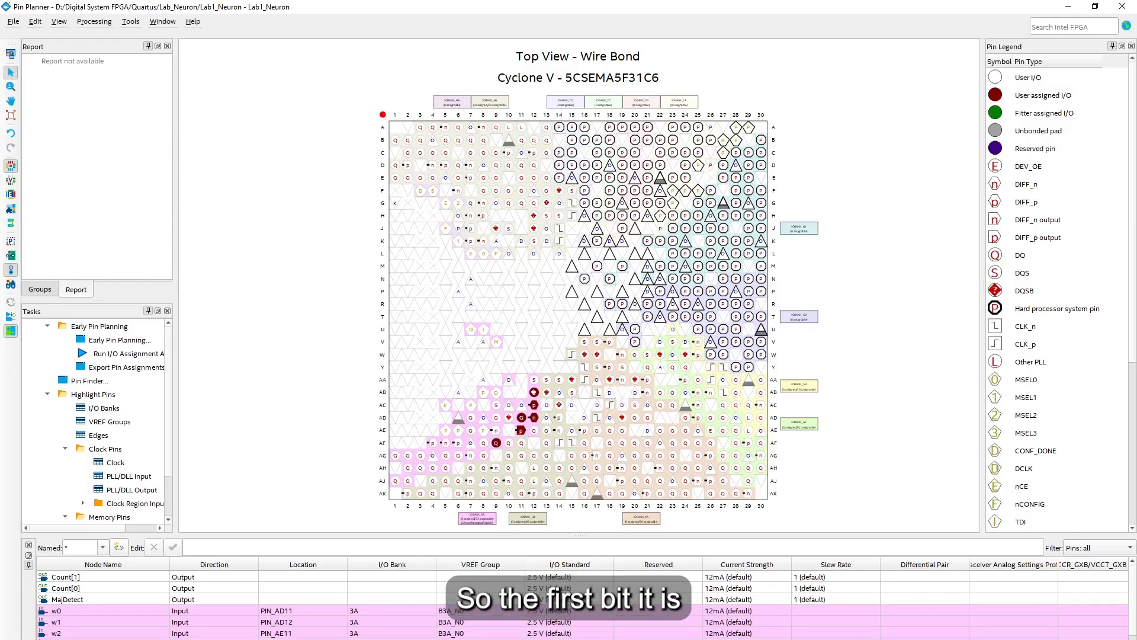
# Assign output Count[0] to location PIN_V16 and output Count[1] to PIN_W16
pyautogui.click(299, 589)
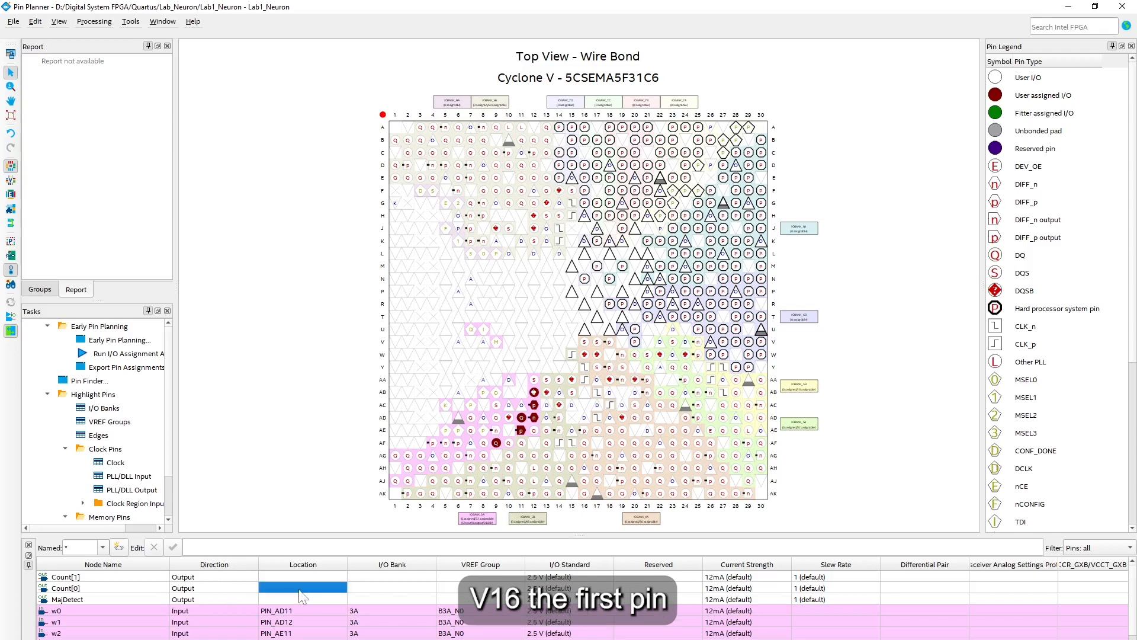
pyautogui.write('V')
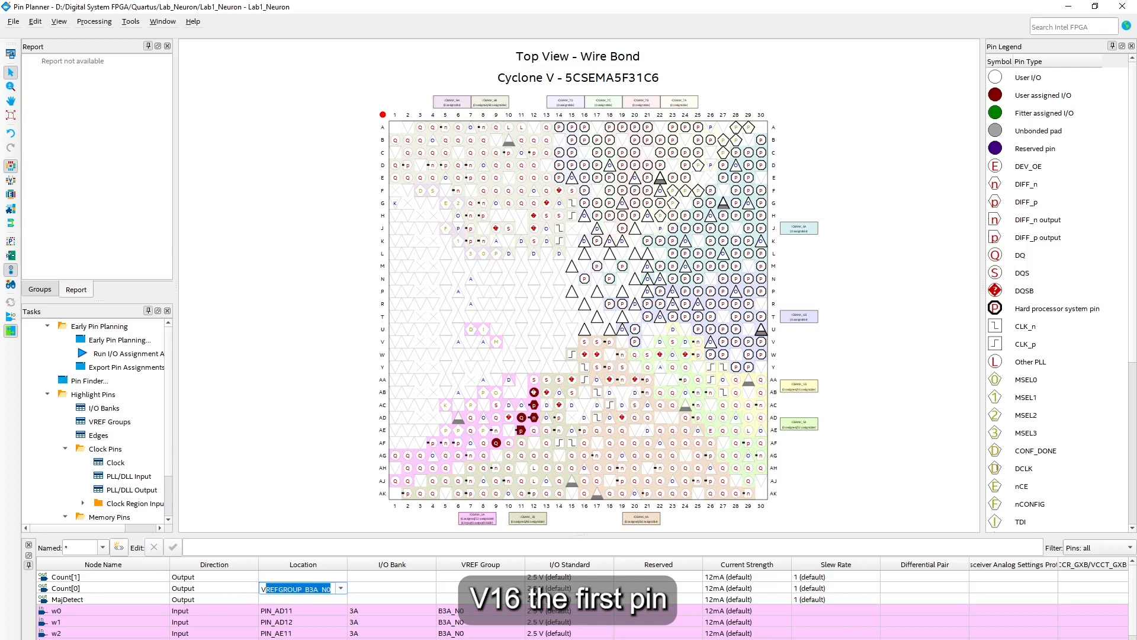
pyautogui.write('16')
pyautogui.press('Return')
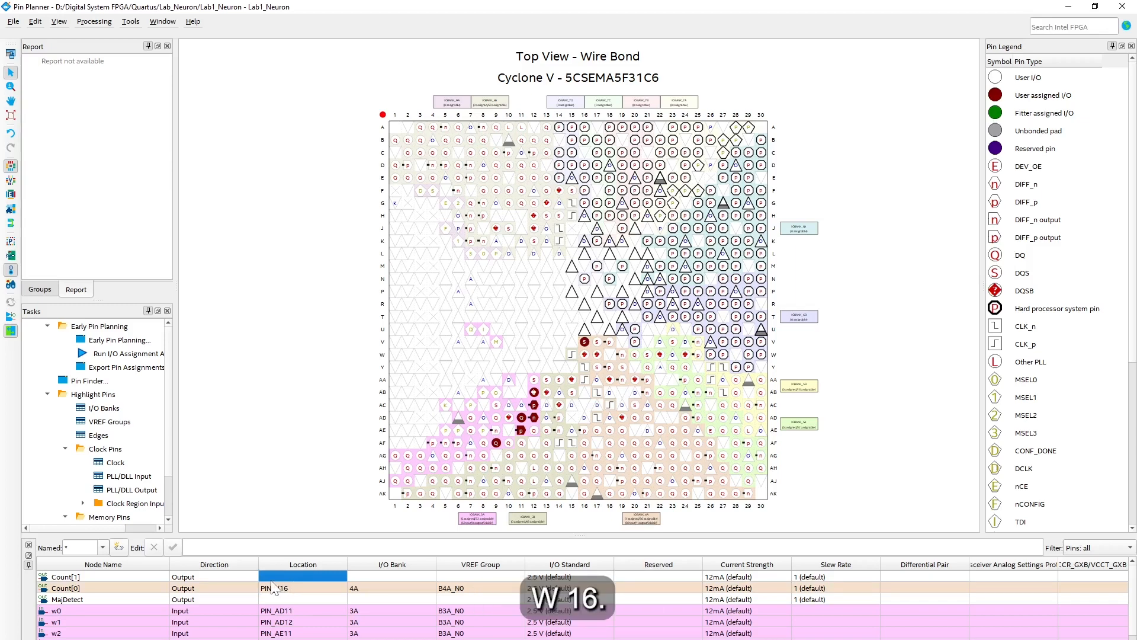
pyautogui.write('W16')
pyautogui.press('Return')
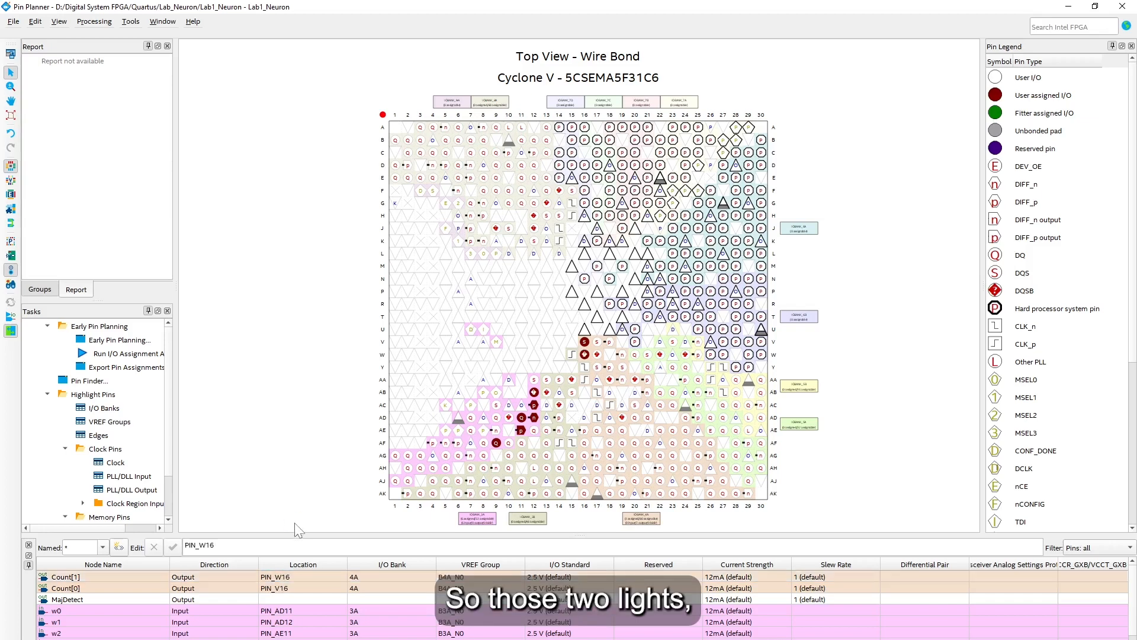
# Check the LED4 pin in the DE1-SoC User Manual's LED figure and assign output MajDetect to location PIN_W17
pyautogui.click(284, 599)
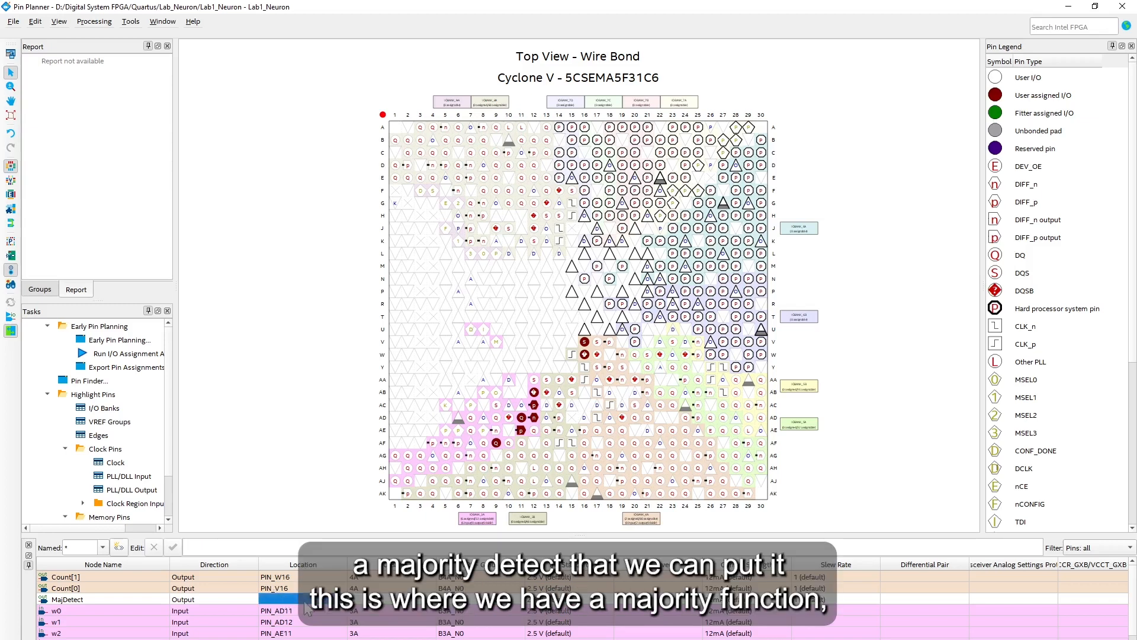
pyautogui.hotkey('alt', 'Tab')
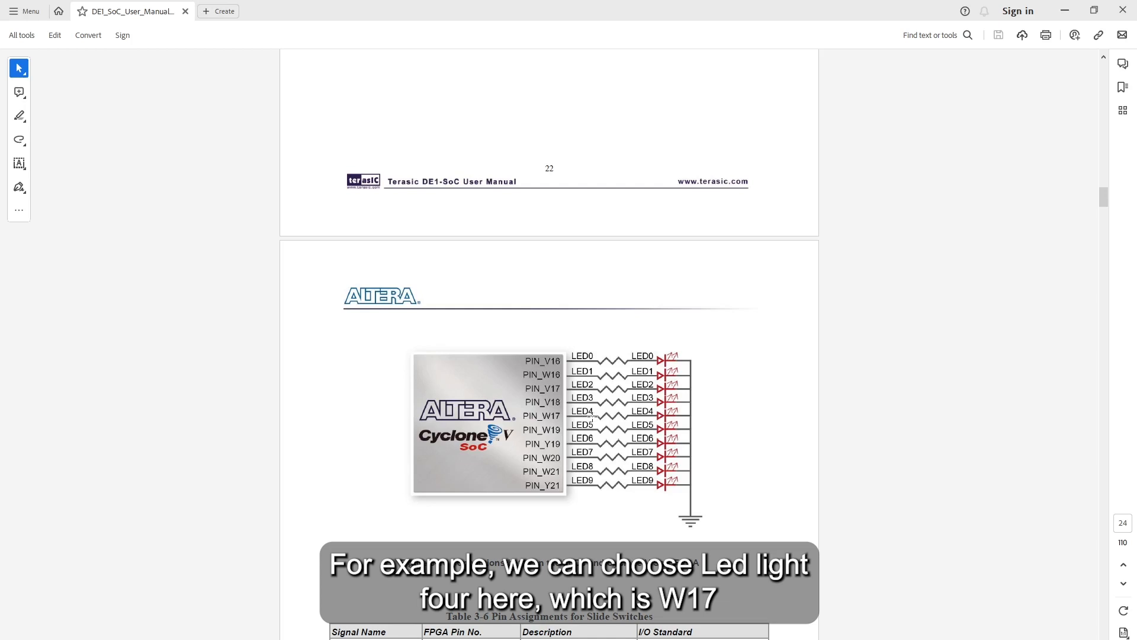
pyautogui.hotkey('alt', 'Tab')
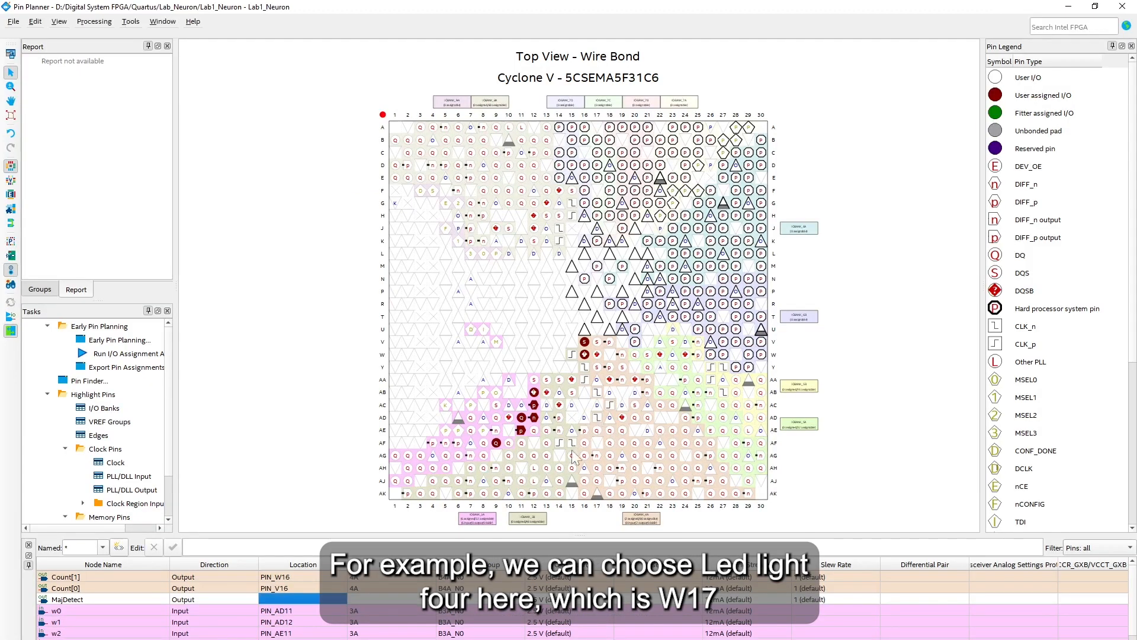
pyautogui.write('W')
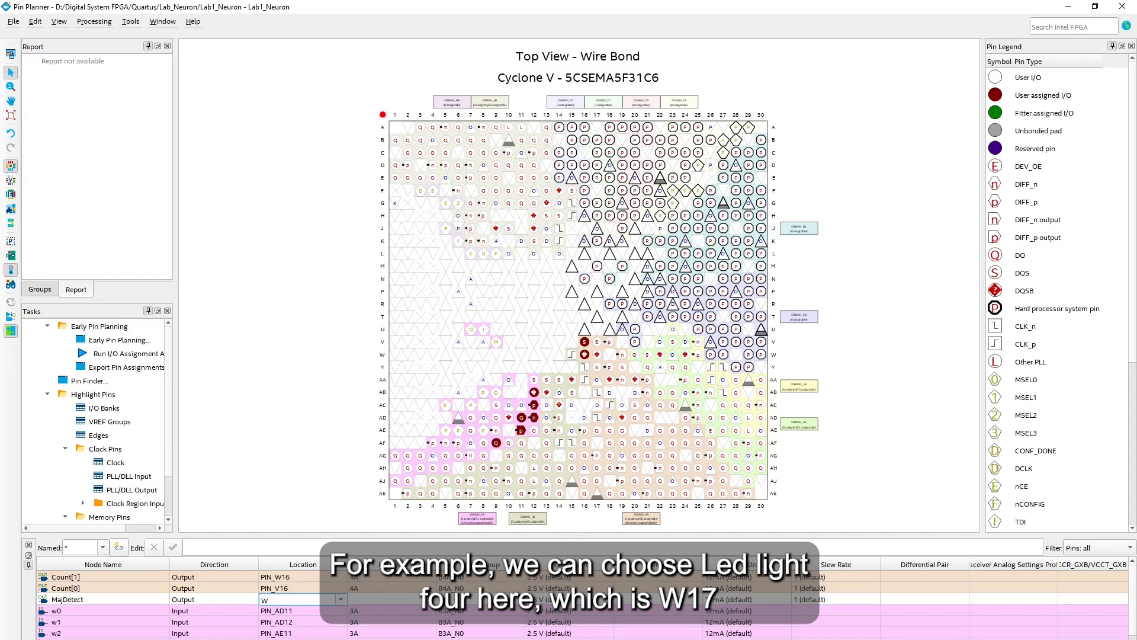
pyautogui.write('17')
pyautogui.press('Return')
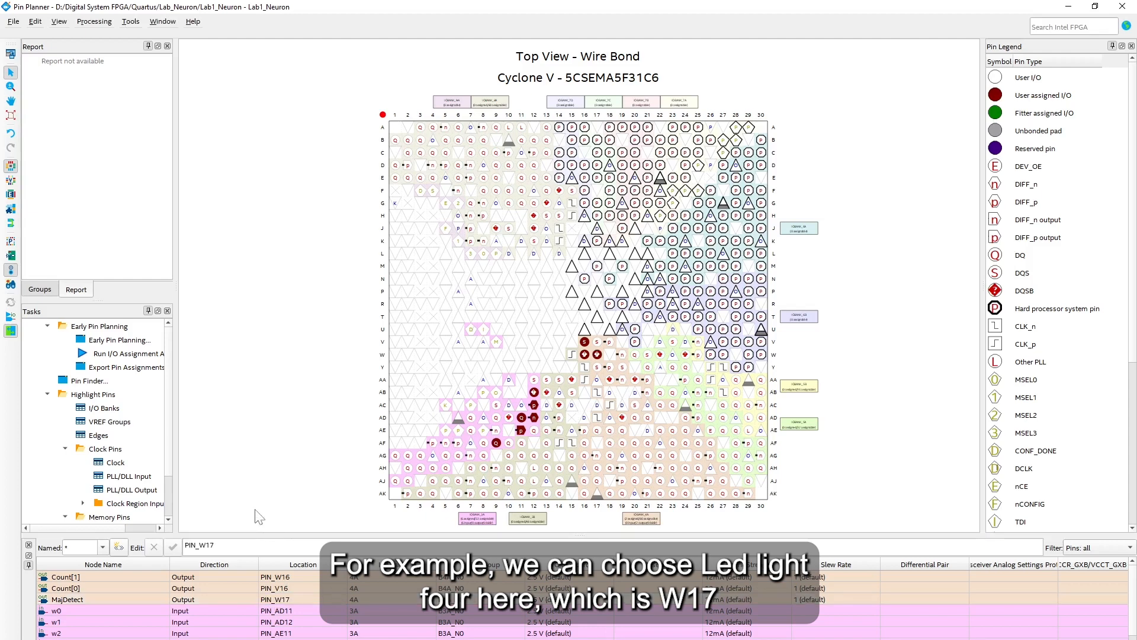
# Close Pin Planner, switch back to the main Quartus Prime window and start the full Compile Design task for the neuron project
pyautogui.click(13, 22)
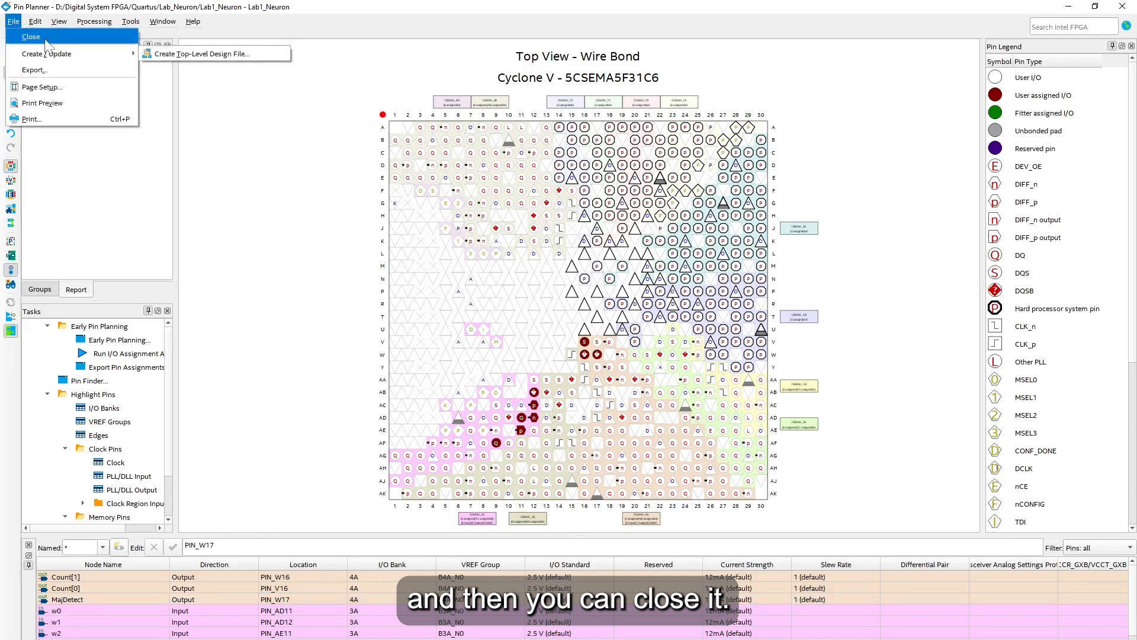
pyautogui.click(45, 39)
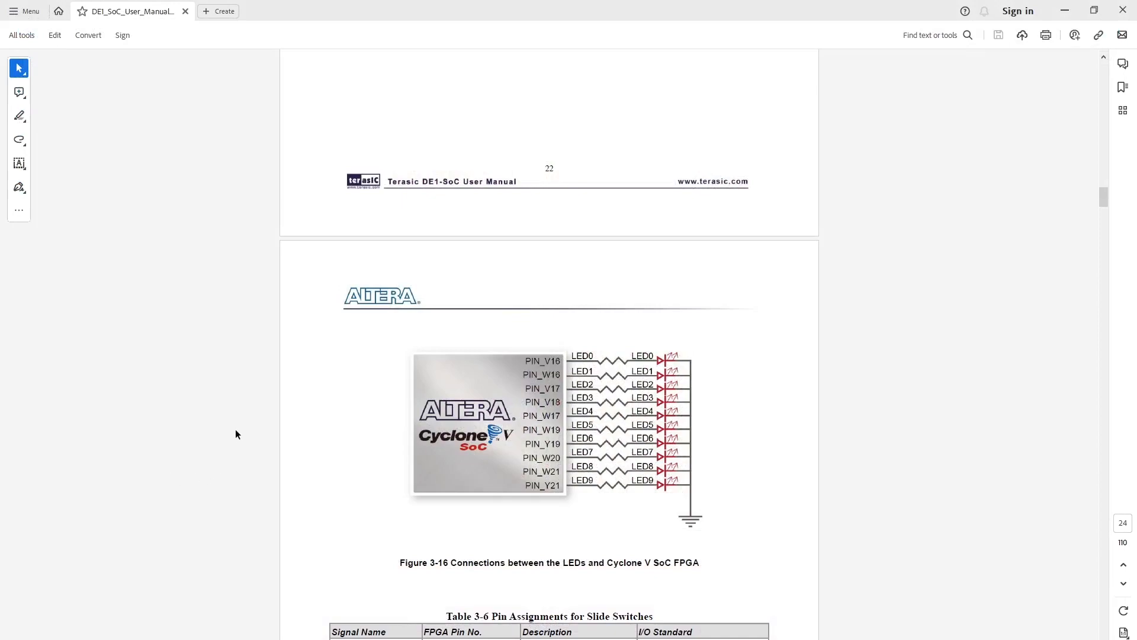
pyautogui.hotkey('alt', 'Tab')
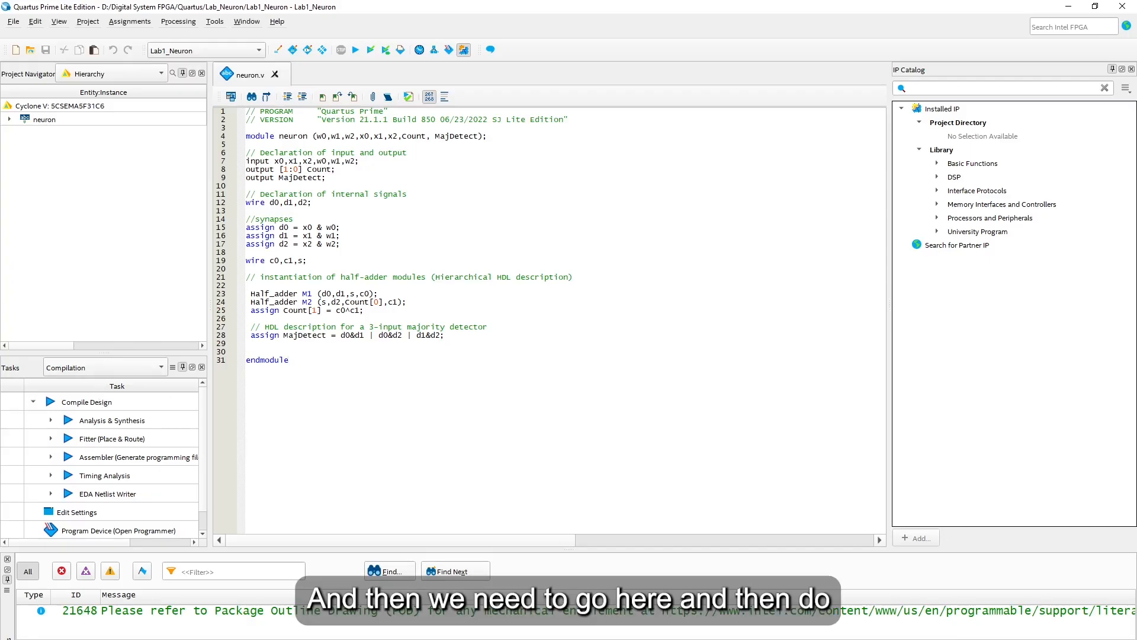
pyautogui.doubleClick(99, 403)
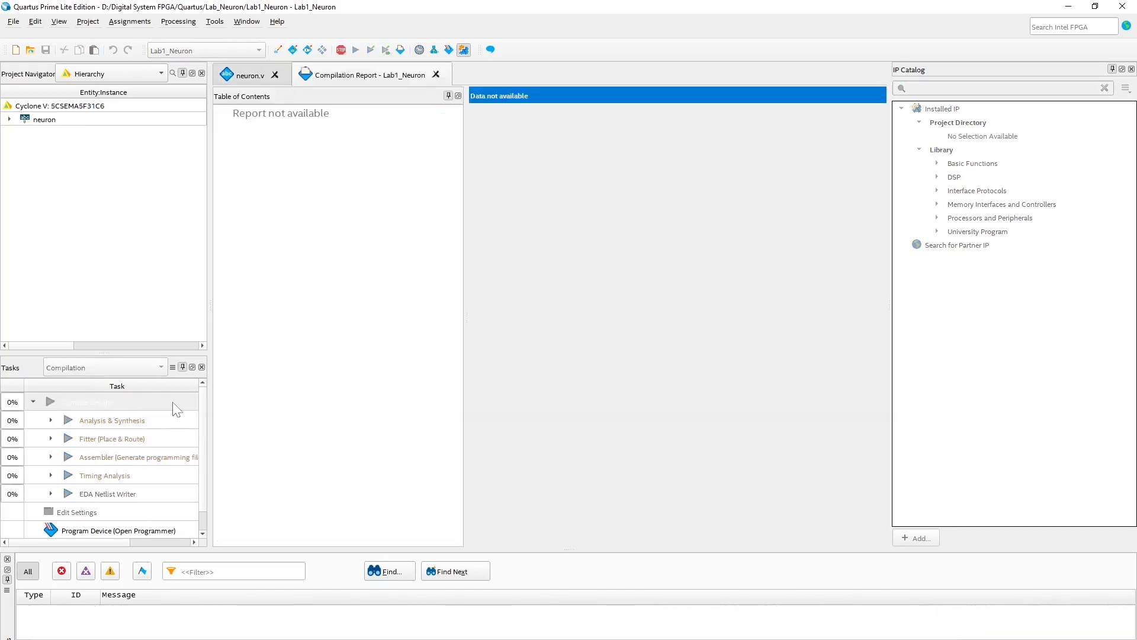